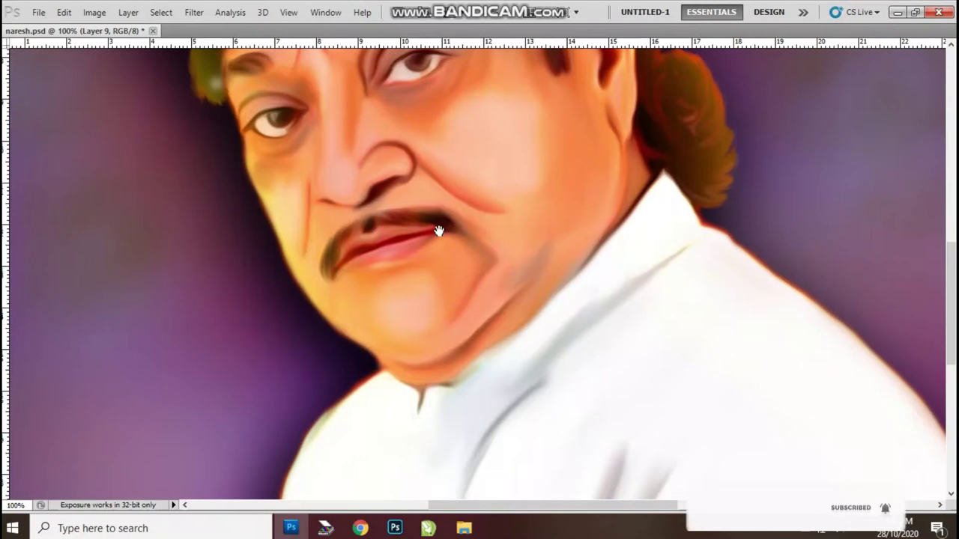
Step: Zoom in on the eye, pan up over the hair, then zoom back out to 100%
mouse_move(485, 334)
left_mouse_down()
mouse_move(473, 270)
mouse_move(471, 495)
left_mouse_up()
left_click(376, 256)
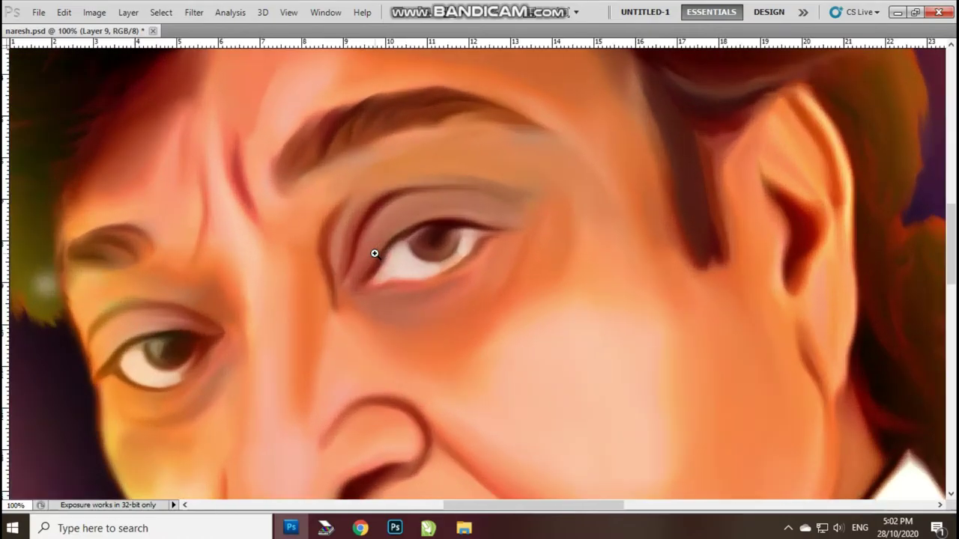
left_click_drag(374, 252, 422, 512)
mouse_move(428, 330)
left_mouse_down()
mouse_move(439, 484)
mouse_move(426, 217)
left_mouse_up()
right_click(422, 217)
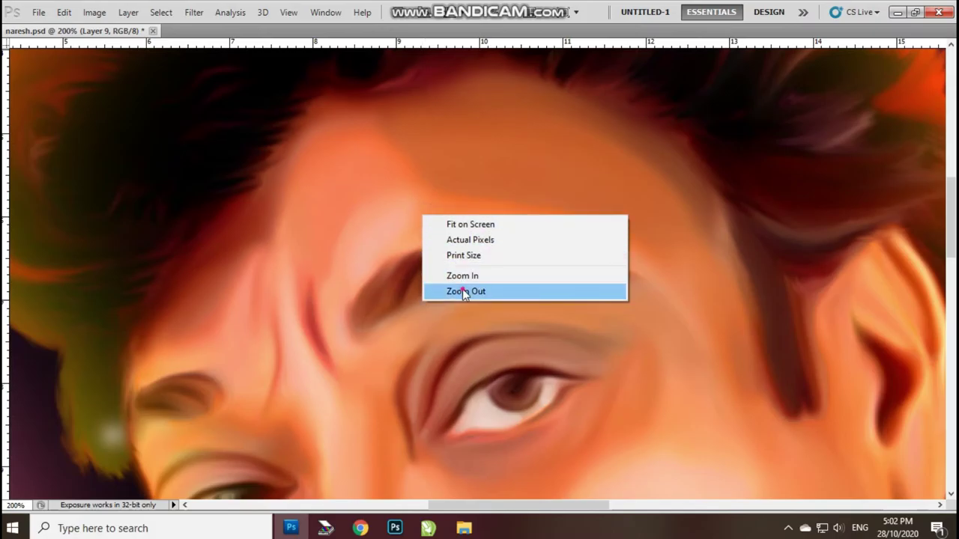
left_click(442, 292)
Step: Restore the hidden tools and panels and fit the whole portrait on screen
mouse_move(435, 382)
left_mouse_down()
mouse_move(408, 228)
mouse_move(364, 402)
left_mouse_up()
key("z")
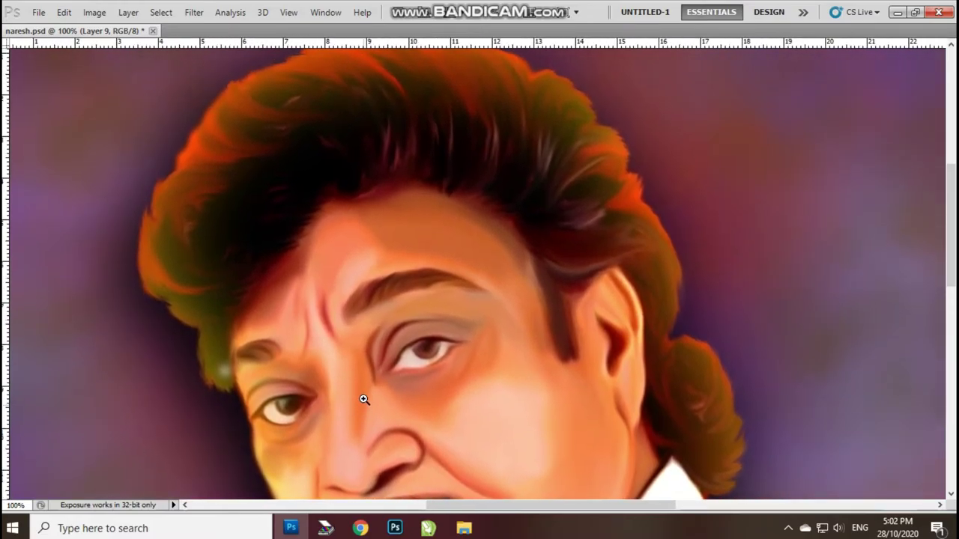
key("Tab")
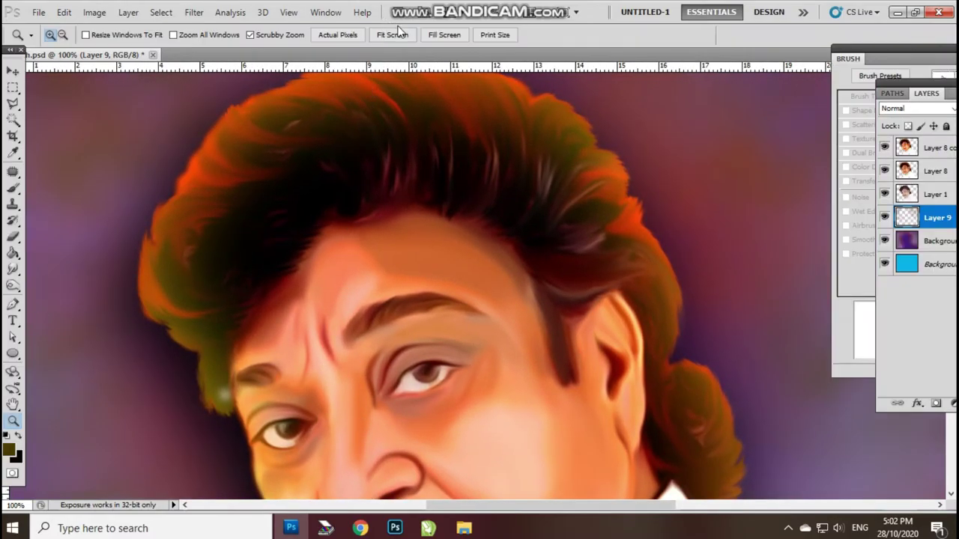
left_click(392, 35)
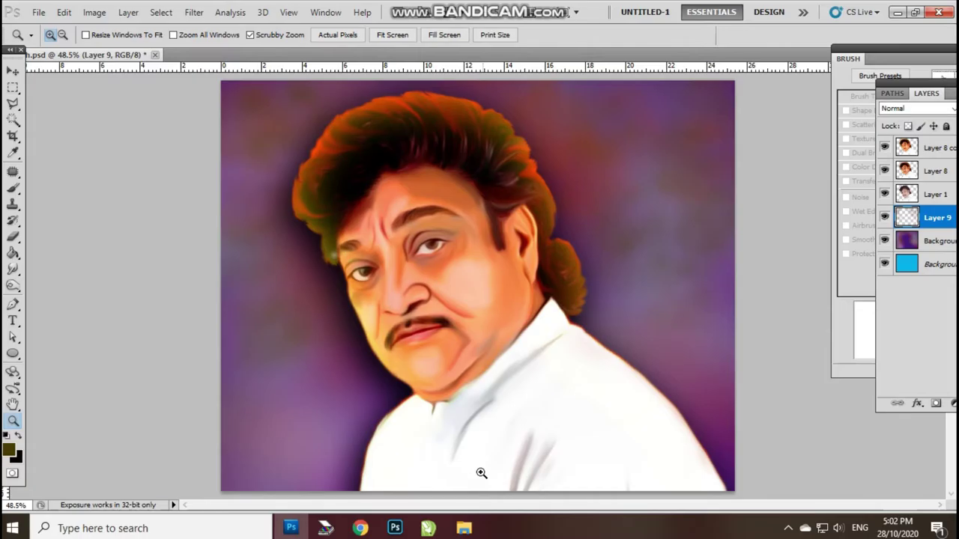
left_click(788, 528)
Step: Bring up the recorder window, then set the new document to 10 × 8 inches at 300 ppi
left_click(787, 498)
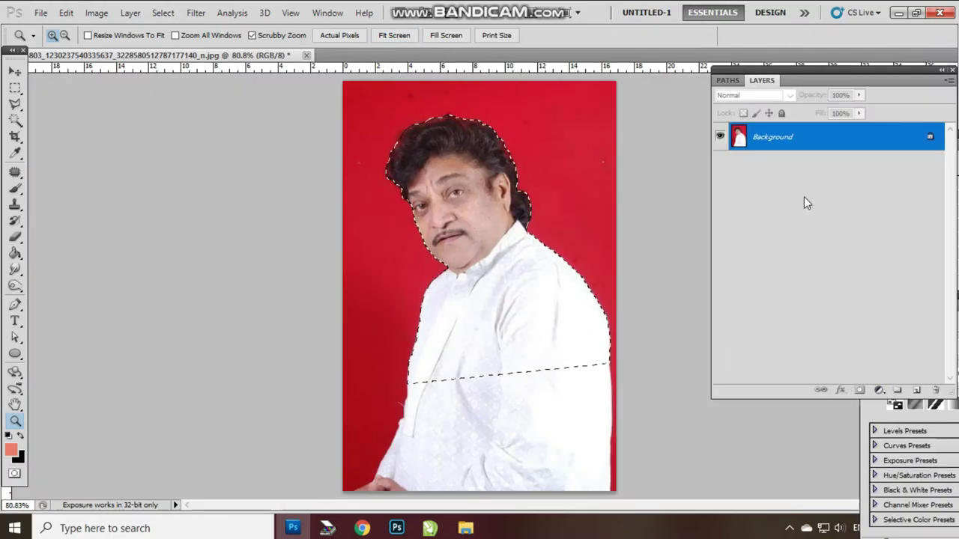
left_click(494, 210)
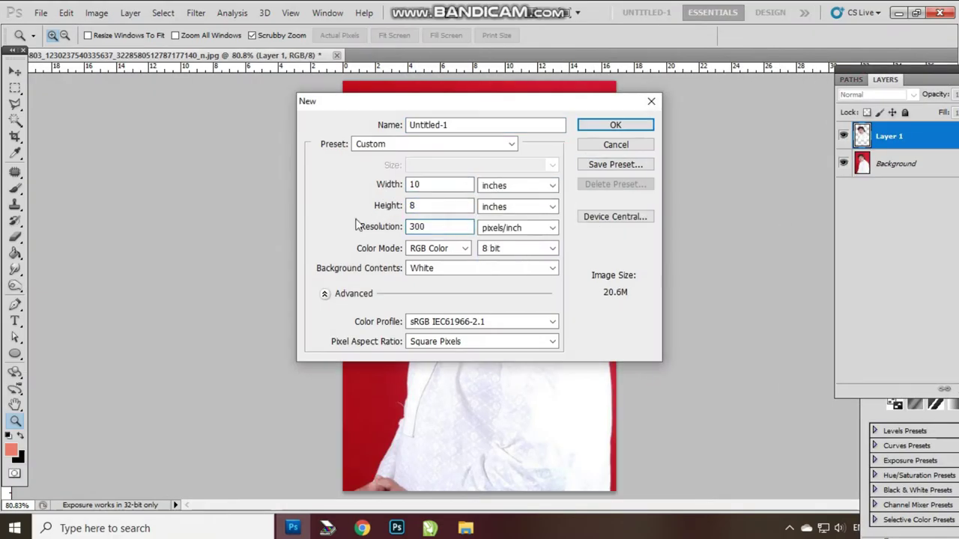
Step: Create the 10 × 8 inch document, fill it sky blue and apply Color Balance to the man's copy
key("Return")
left_click(15, 255)
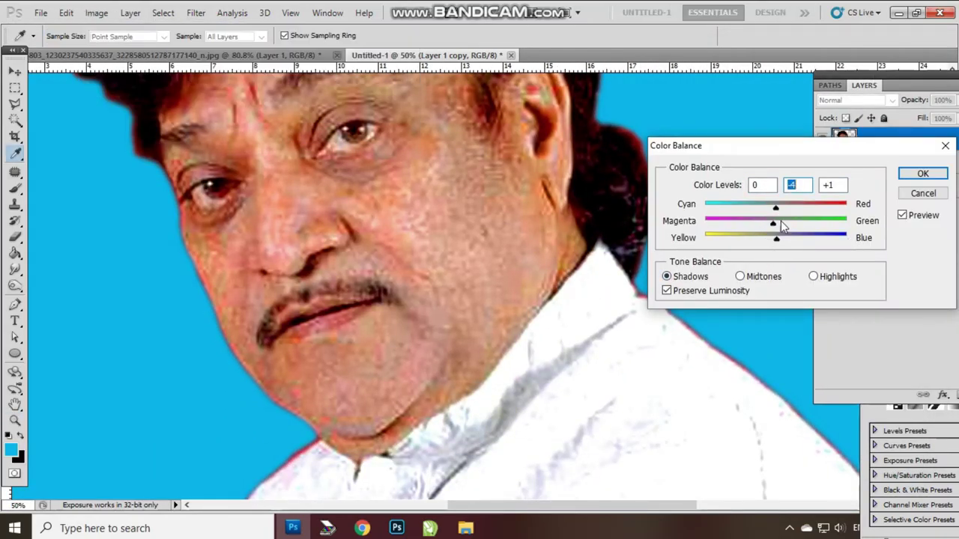
left_click(910, 175)
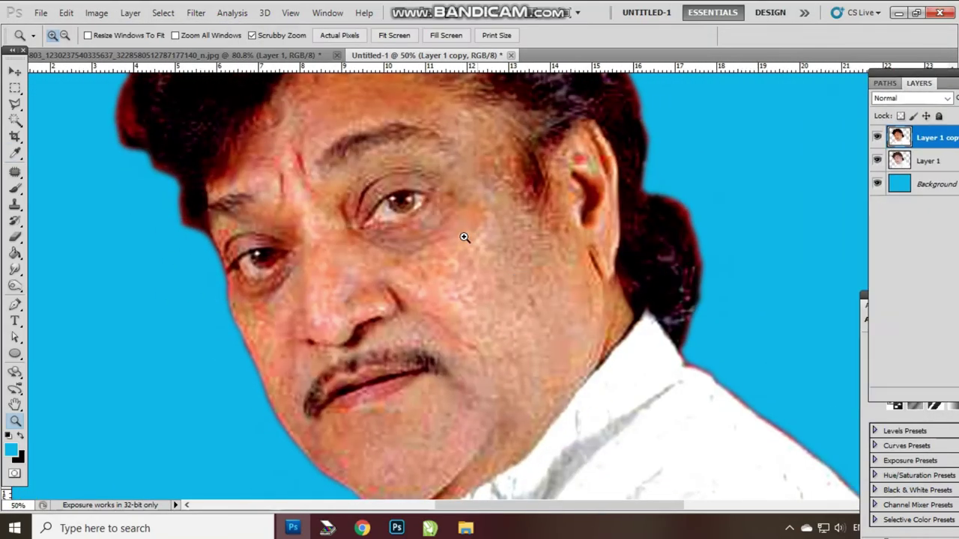
Step: Show the Brush panel, zoom the face to 200% and ready the Smudge tool with panels hidden
left_click(328, 13)
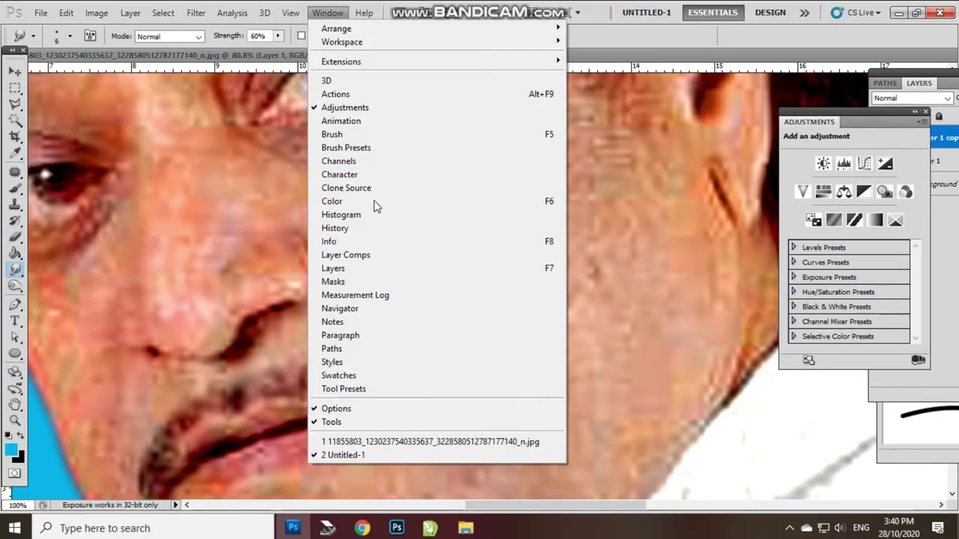
left_click(360, 133)
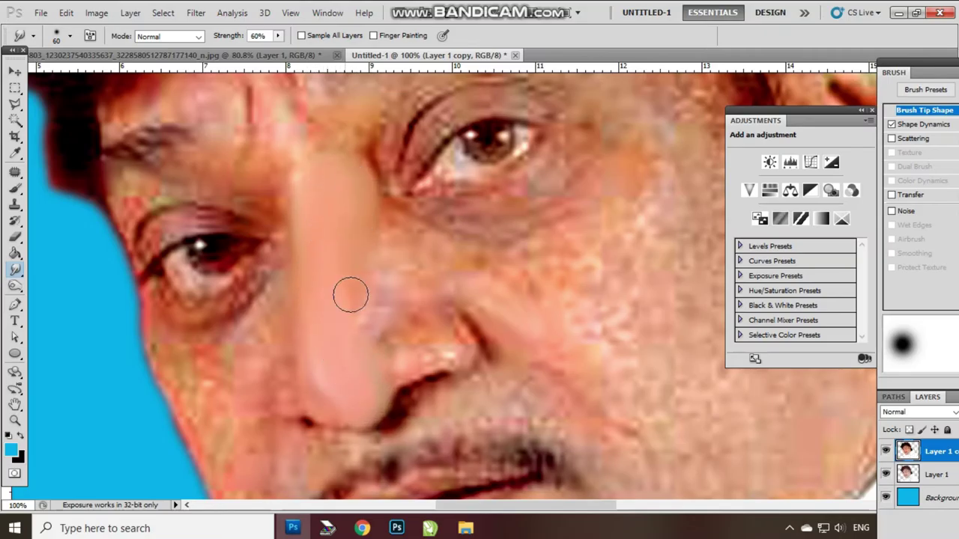
key("ctrl+plus")
key("ctrl+plus")
key("Tab")
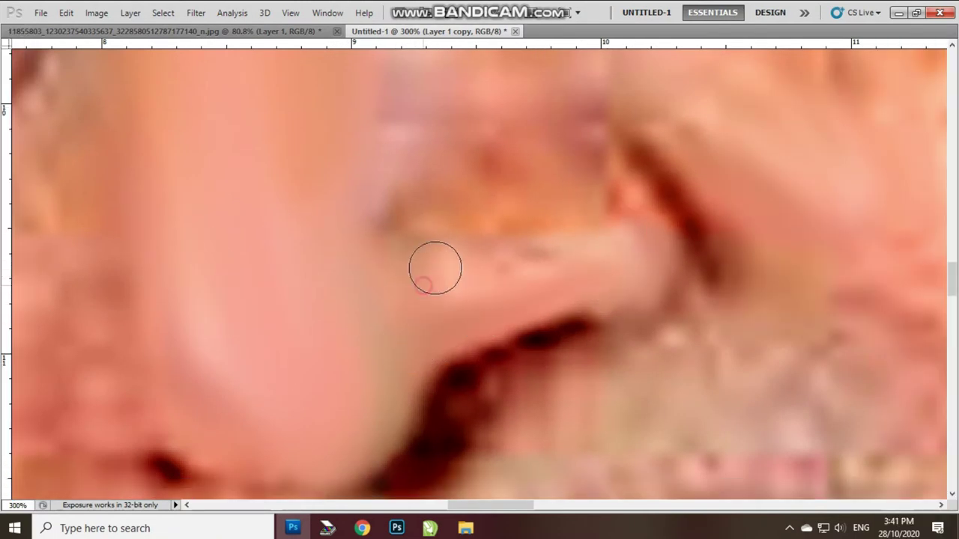
key("Tab")
key("z")
key("ctrl+minus")
key("ctrl+minus")
key("ctrl+minus")
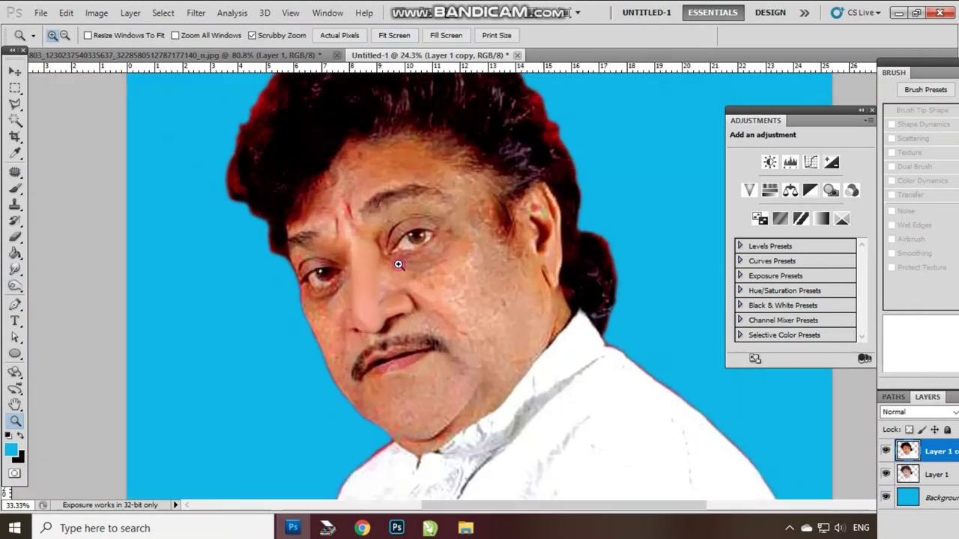
key("ctrl+plus")
key("ctrl+plus")
key("ctrl+plus")
key("r")
key("Tab")
Step: Smudge the nose and skin under the eye smooth, then restore panels at 100% zoom
scroll(460, 268, "up", 3)
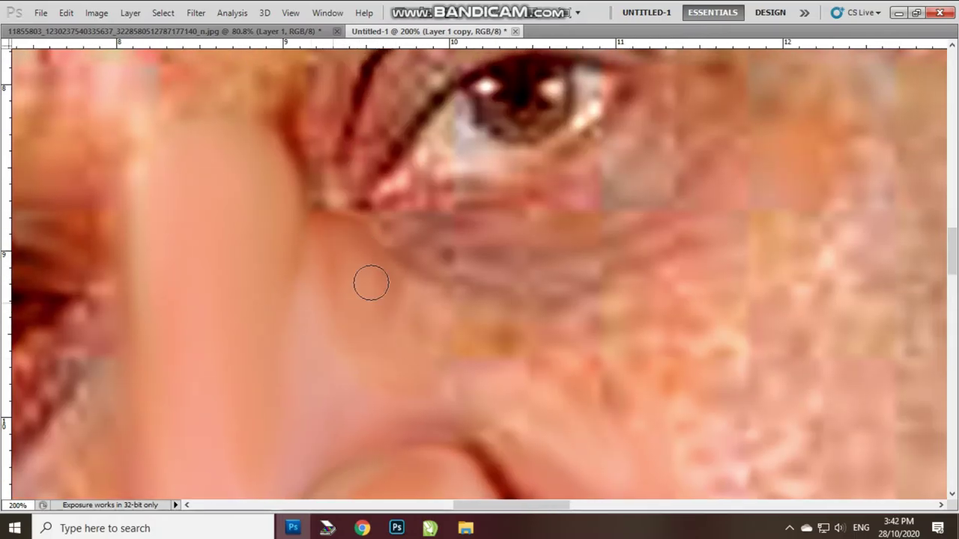
scroll(370, 283, "down", 3)
scroll(375, 229, "down", 3)
scroll(327, 256, "up", 3)
scroll(337, 277, "left", 3)
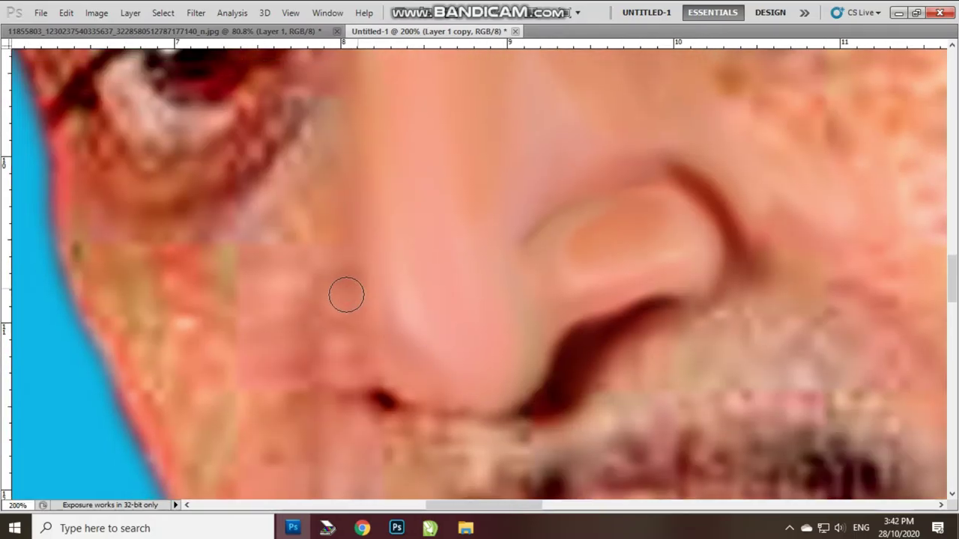
scroll(328, 400, "up", 3)
scroll(455, 353, "up", 3)
scroll(336, 317, "up", 2)
scroll(336, 316, "right", 3)
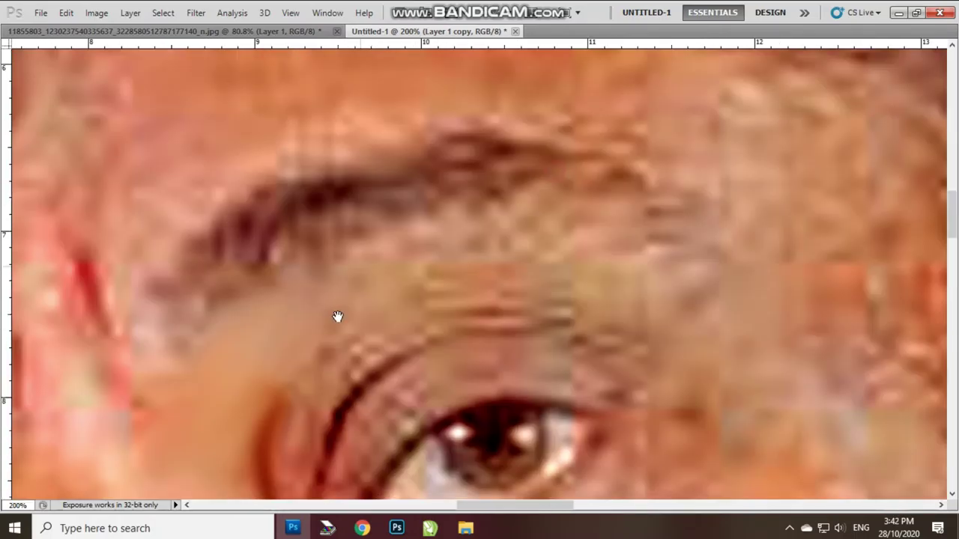
scroll(386, 277, "right", 1)
scroll(386, 277, "down", 3)
scroll(337, 288, "left", 1)
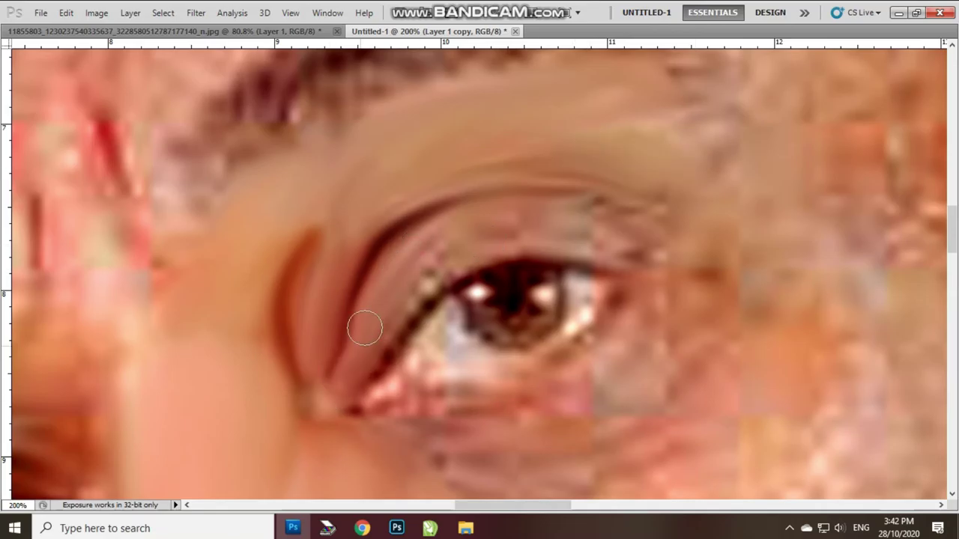
left_click_drag(392, 426, 664, 284)
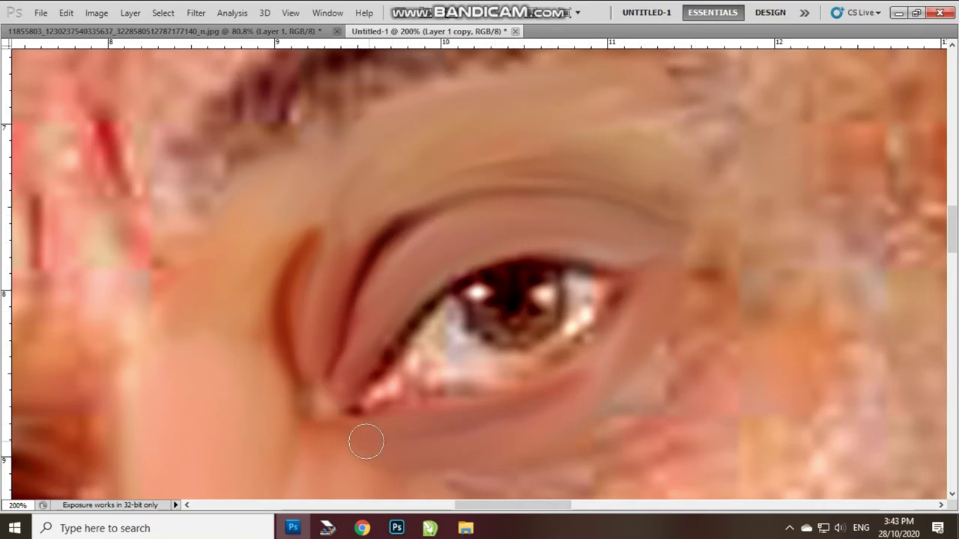
scroll(365, 441, "down", 2)
scroll(365, 441, "right", 1)
scroll(391, 279, "down", 3)
scroll(392, 279, "right", 2)
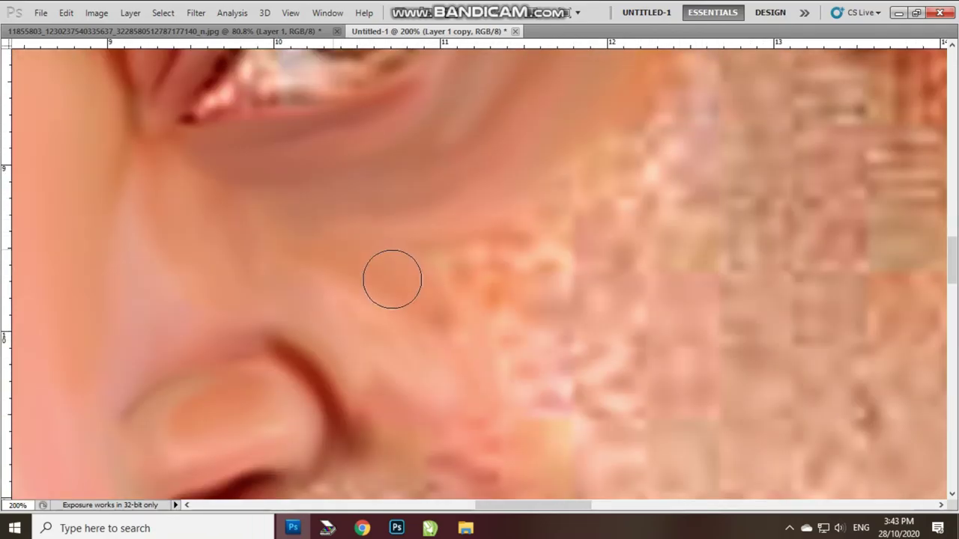
scroll(535, 317, "down", 3)
key("Tab")
key("ctrl+0")
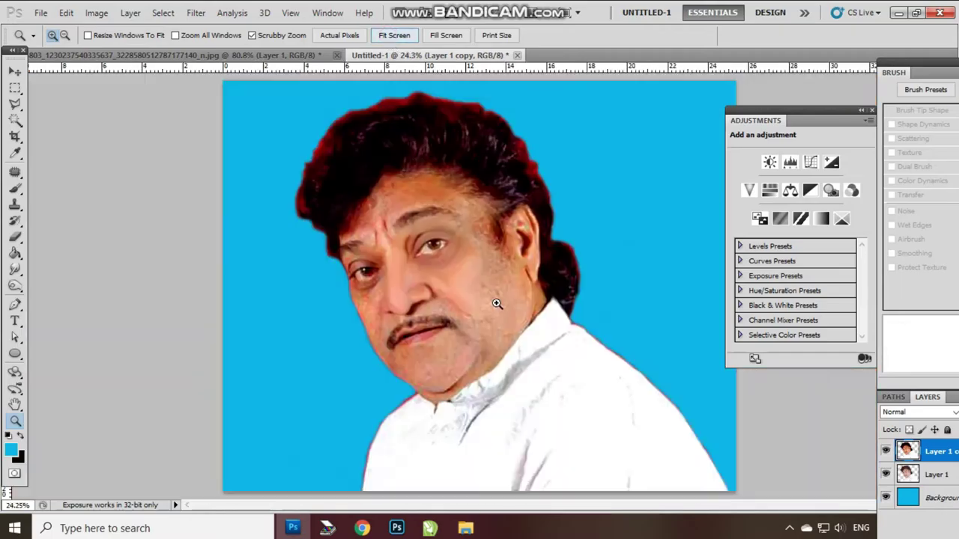
key("ctrl+1")
Step: Smudge the cheeks, chin and mouth area, resizing the brush with ] and [
mouse_move(504, 178)
left_mouse_down()
mouse_move(456, 424)
mouse_move(599, 285)
mouse_move(561, 439)
left_mouse_up()
key("bracketright")
key("bracketright")
key("bracketright")
scroll(596, 356, "down", 3)
scroll(596, 357, "down", 2)
scroll(516, 218, "down", 1)
key("bracketleft")
key("bracketleft")
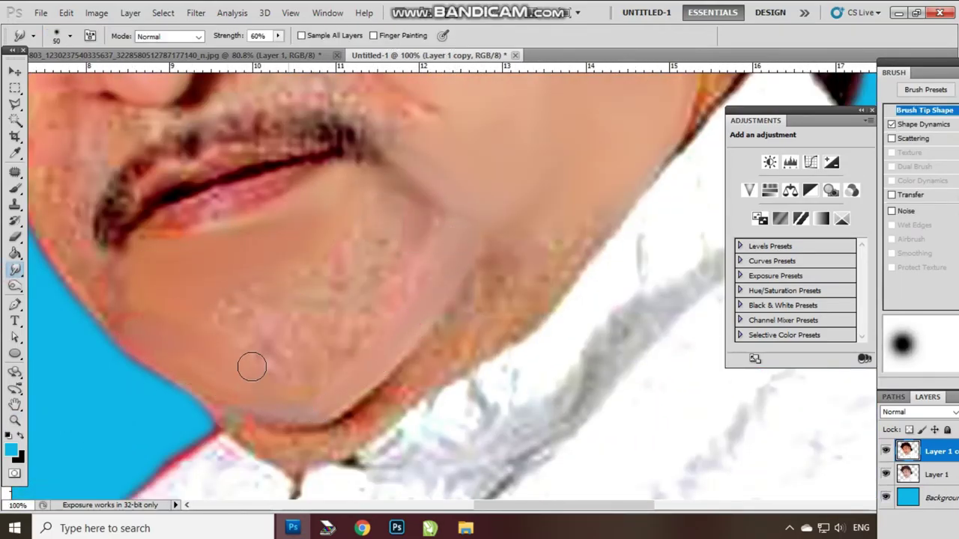
scroll(492, 289, "left", 3)
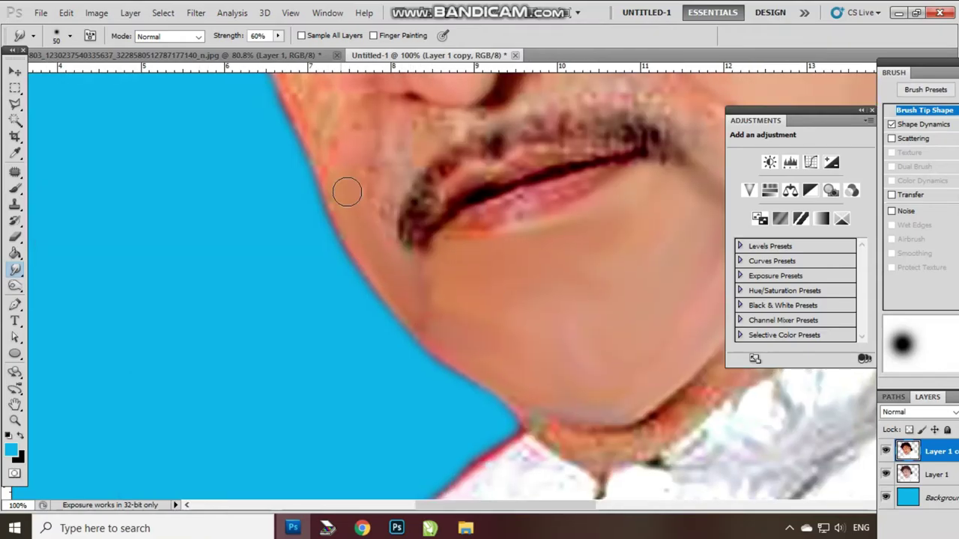
scroll(310, 253, "up", 3)
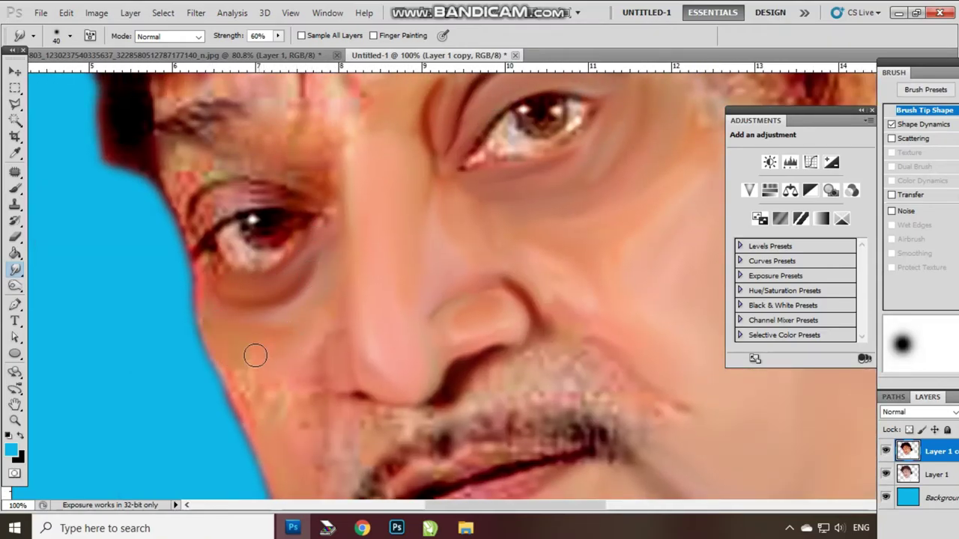
scroll(269, 388, "down", 3)
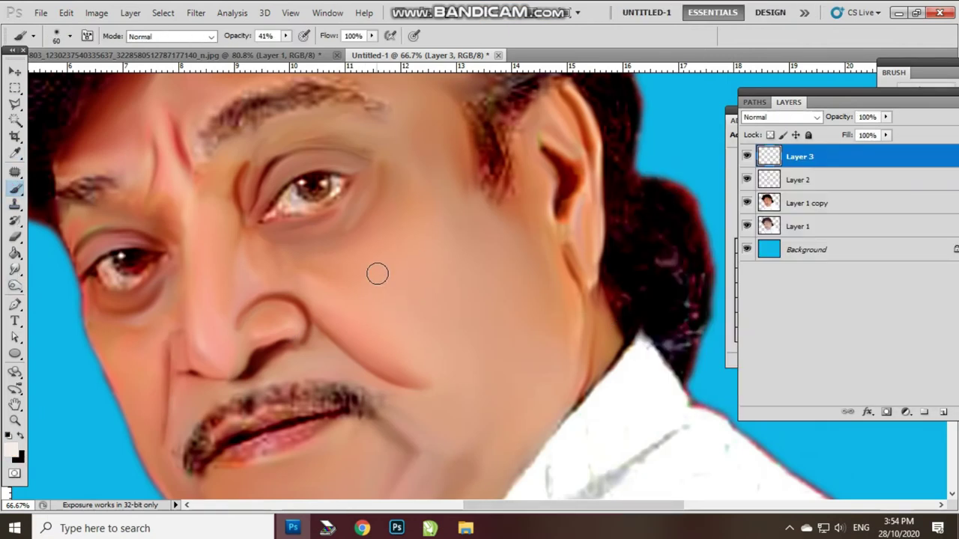
Step: Paint a soft light pink highlight on the cheek
left_click_drag(377, 273, 352, 292)
scroll(300, 314, "down", 3)
scroll(239, 299, "up", 5)
Step: Add a new Layer 4 for skin shading and switch to a soft Brush
scroll(150, 269, "down", 2)
key("r")
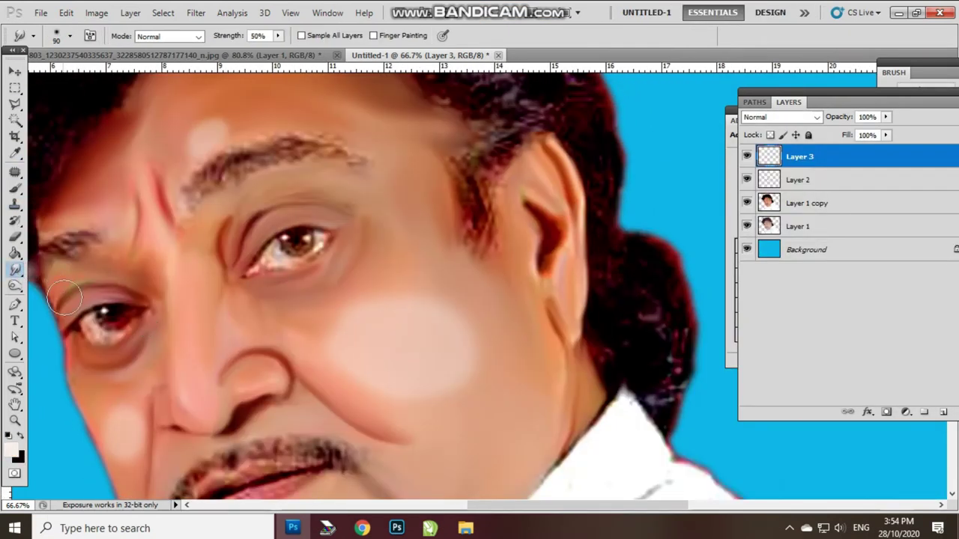
scroll(124, 385, "down", 2)
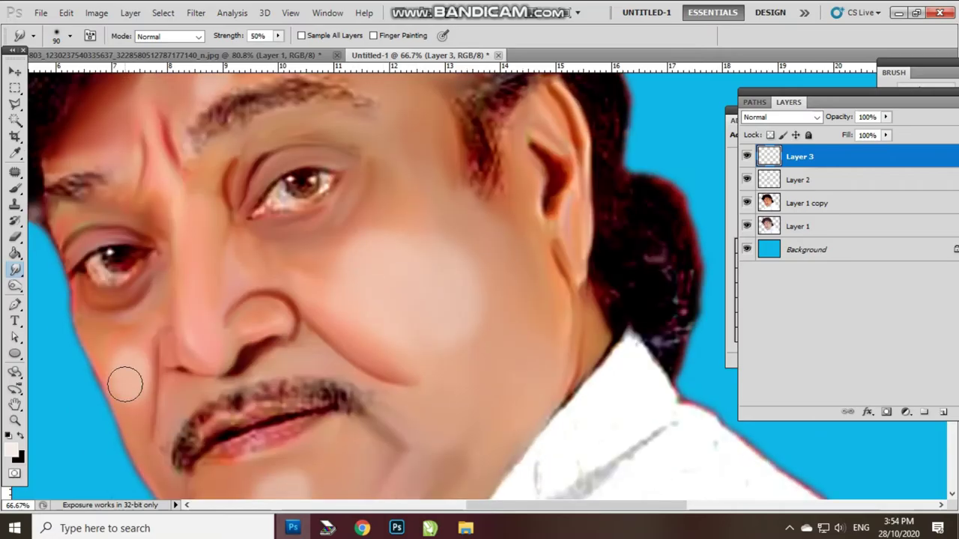
scroll(169, 307, "up", 6)
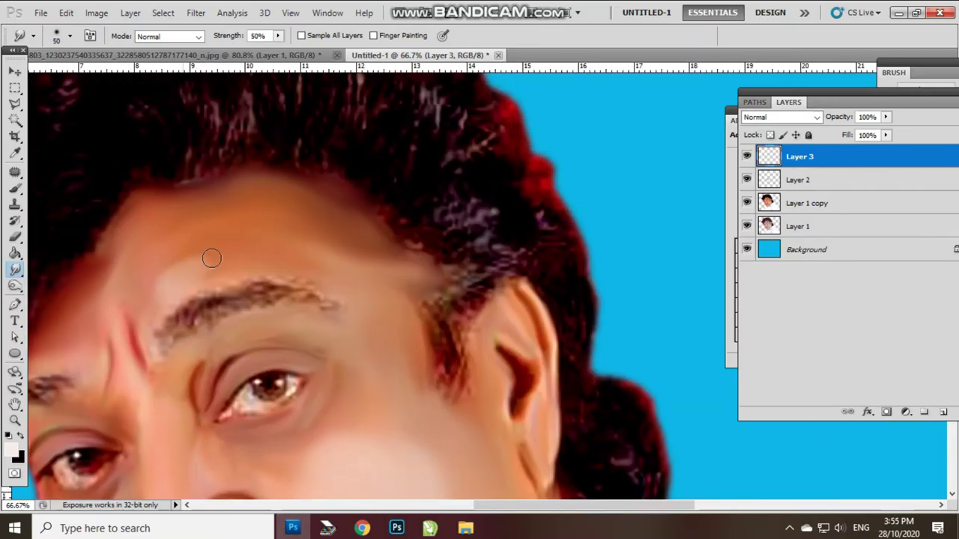
scroll(227, 262, "down", 6)
key("ctrl+shift+alt+n")
key("b")
left_click(229, 262, "alt")
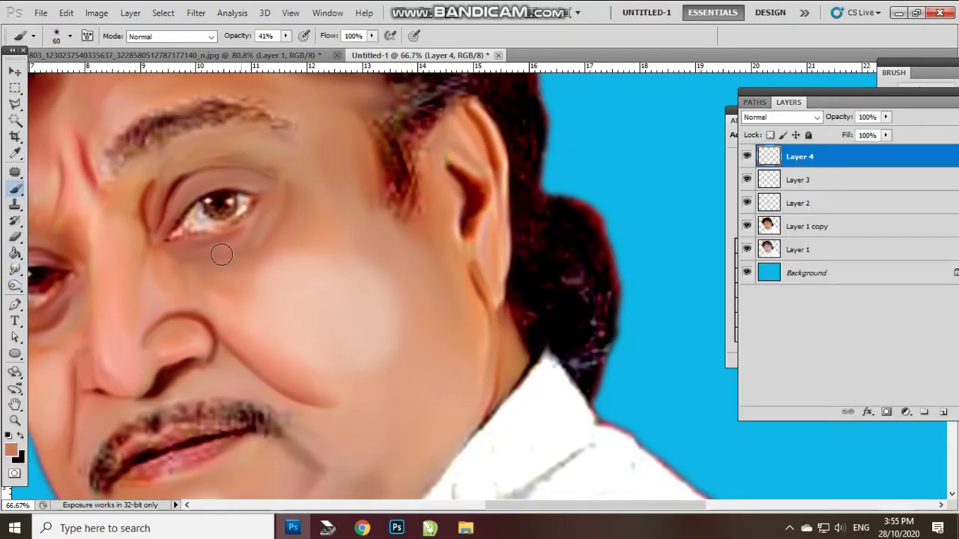
scroll(286, 213, "up", 3)
scroll(286, 213, "left", 2)
scroll(133, 275, "up", 2)
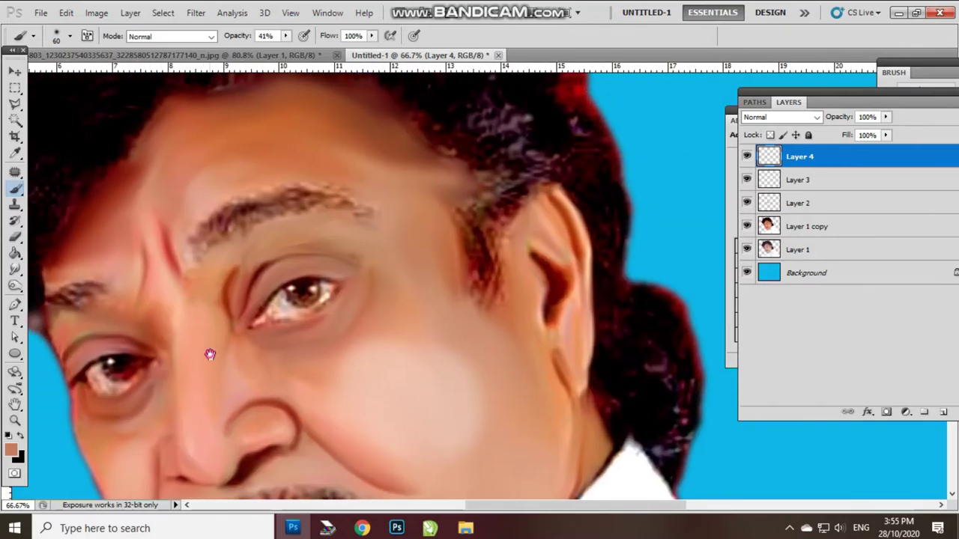
Step: Choose an orange painting colour for the shading
left_click(11, 449)
left_click(942, 187)
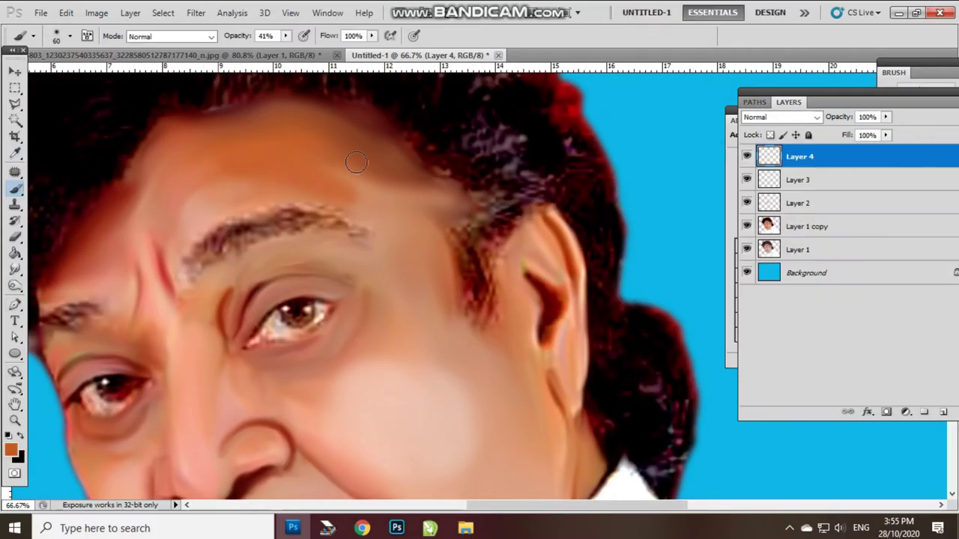
scroll(256, 337, "down", 2)
scroll(153, 385, "down", 1)
scroll(152, 385, "left", 2)
scroll(152, 385, "up", 1)
scroll(153, 385, "right", 1)
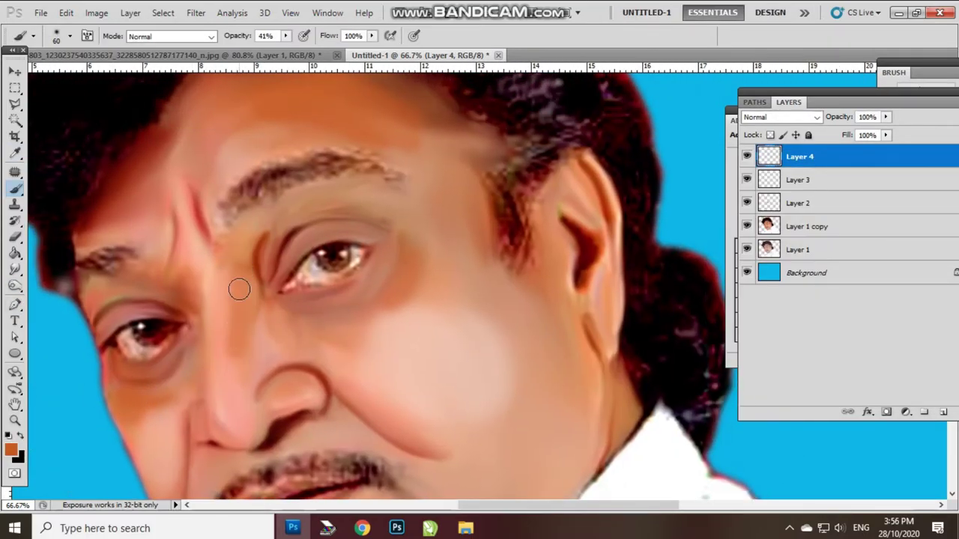
scroll(239, 289, "up", 2)
scroll(132, 343, "right", 2)
scroll(398, 235, "down", 2)
scroll(387, 291, "right", 1)
Step: Sample a skin tone with the Eyedropper and paint shading around the nose and mouth
key("i")
key("b")
scroll(407, 445, "up", 2)
scroll(407, 445, "left", 6)
scroll(300, 337, "up", 2)
scroll(299, 337, "right", 2)
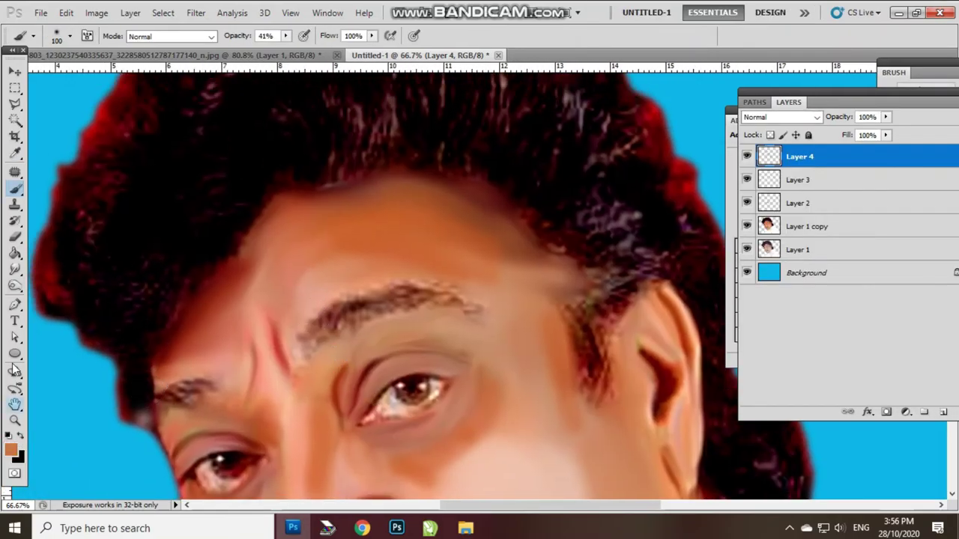
scroll(276, 200, "down", 2)
scroll(274, 289, "down", 3)
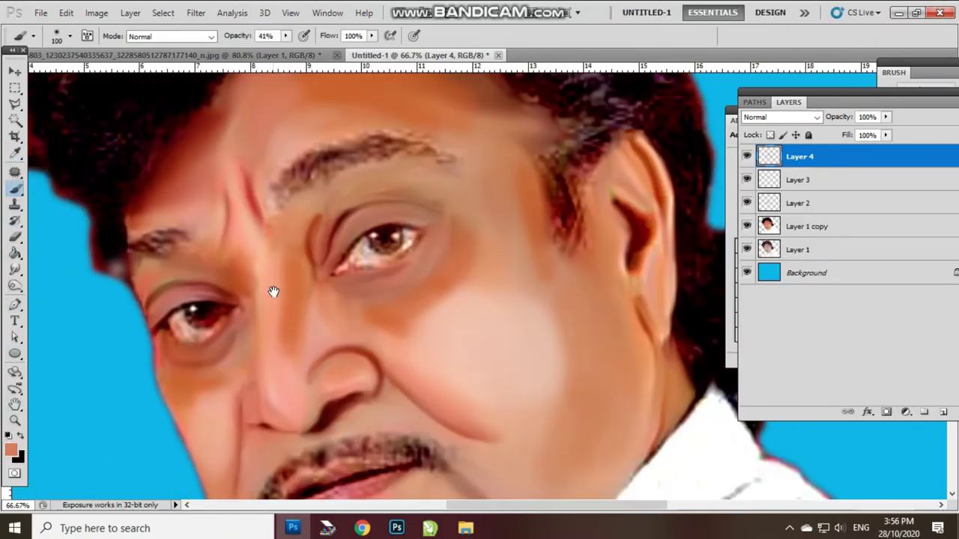
scroll(275, 322, "right", 1)
left_click_drag(274, 322, 254, 305)
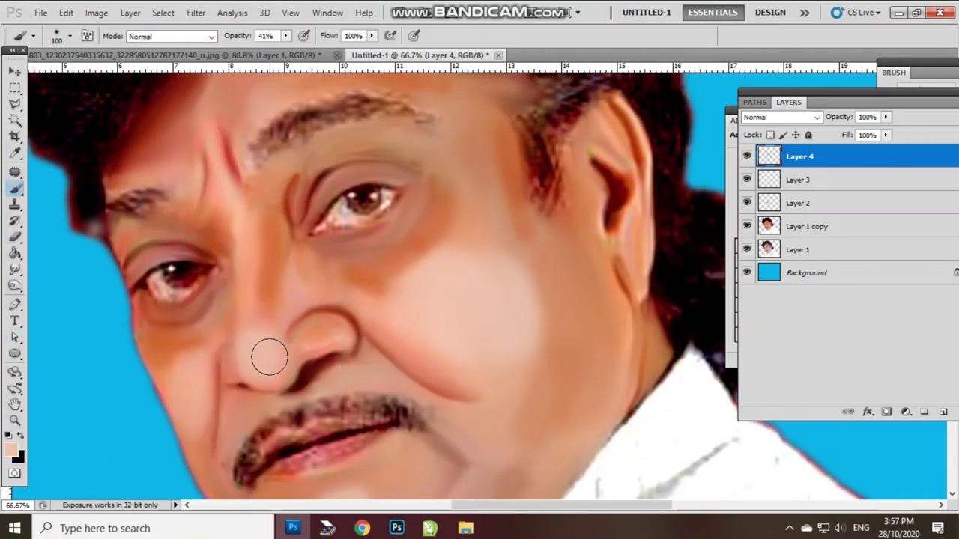
scroll(269, 357, "up", 1)
scroll(315, 330, "right", 2)
Step: Smudge the new paint on Layer 4 across the cheek to blend it
key("r")
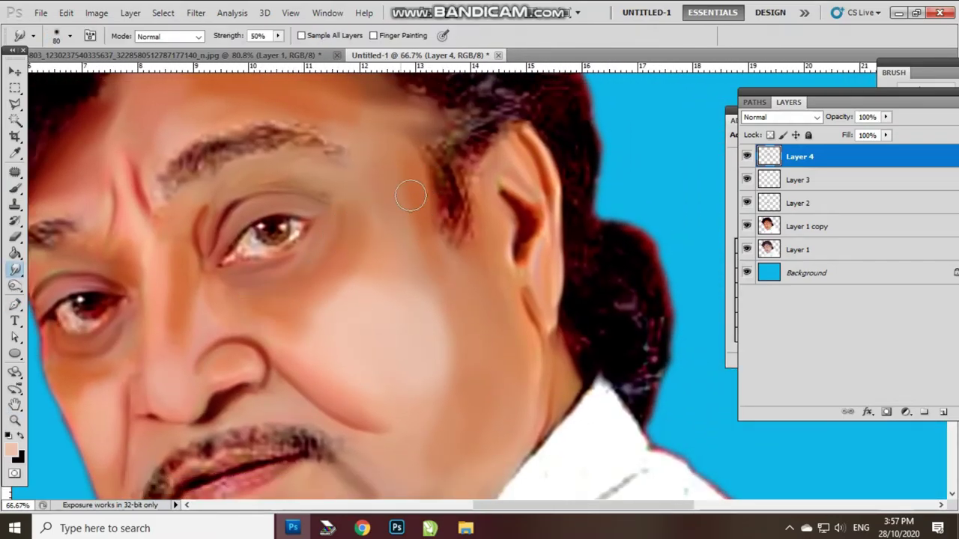
scroll(415, 206, "up", 3)
scroll(430, 330, "left", 1)
scroll(396, 299, "down", 2)
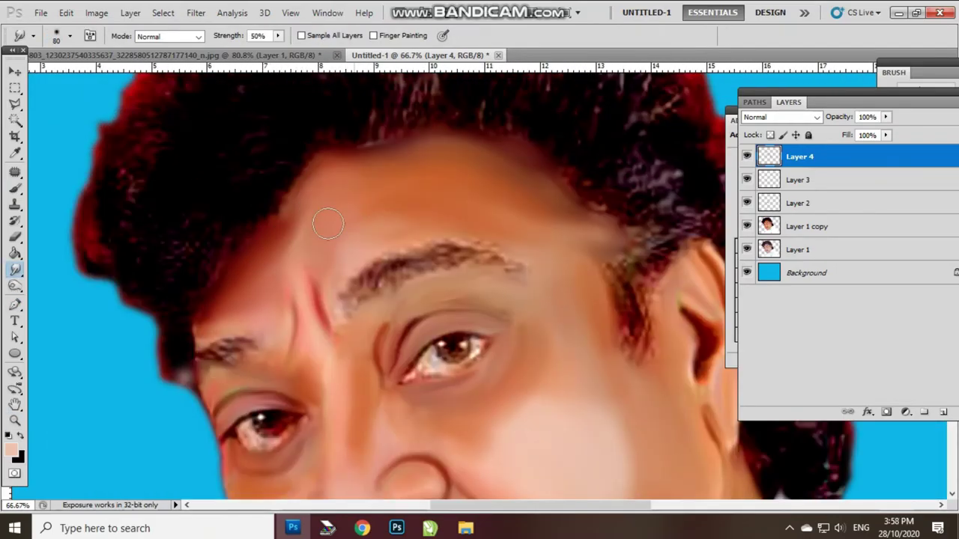
scroll(355, 385, "left", 1)
scroll(346, 257, "down", 1)
scroll(280, 317, "down", 1)
scroll(281, 317, "down", 2)
scroll(281, 317, "right", 1)
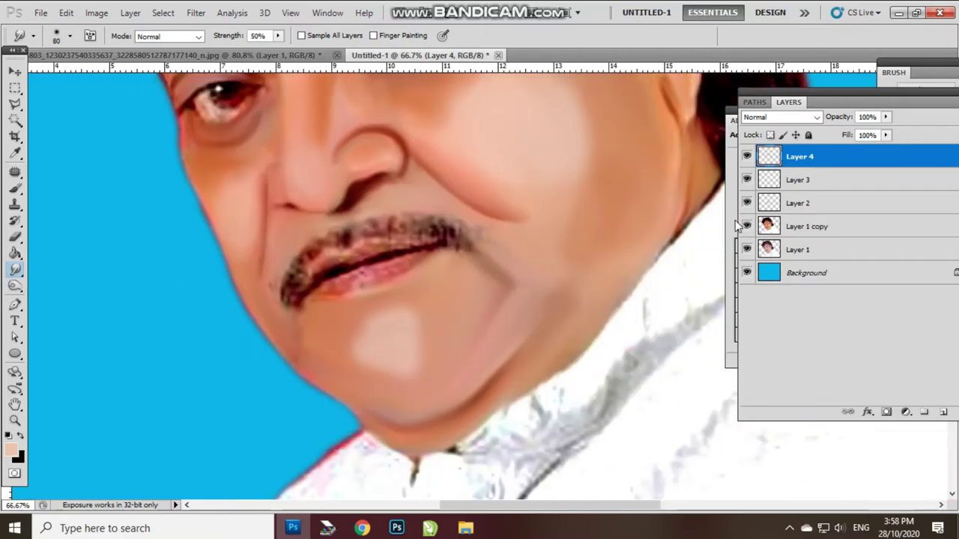
key("alt+bracketleft")
scroll(415, 352, "up", 2)
scroll(450, 270, "right", 1)
key("alt+bracketright")
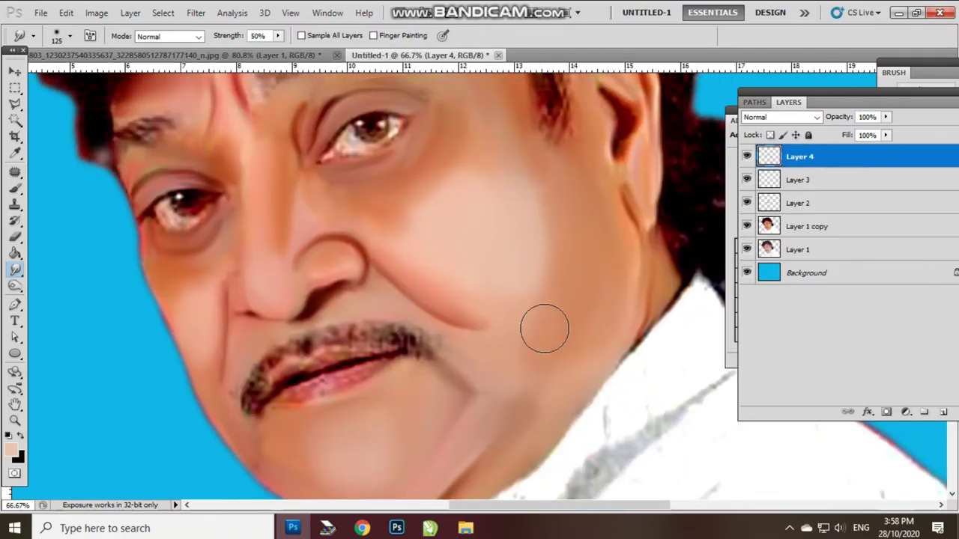
left_click_drag(494, 222, 457, 211)
Step: Zoom in on the nose and lips and shrink the smudge brush
key("ctrl+plus")
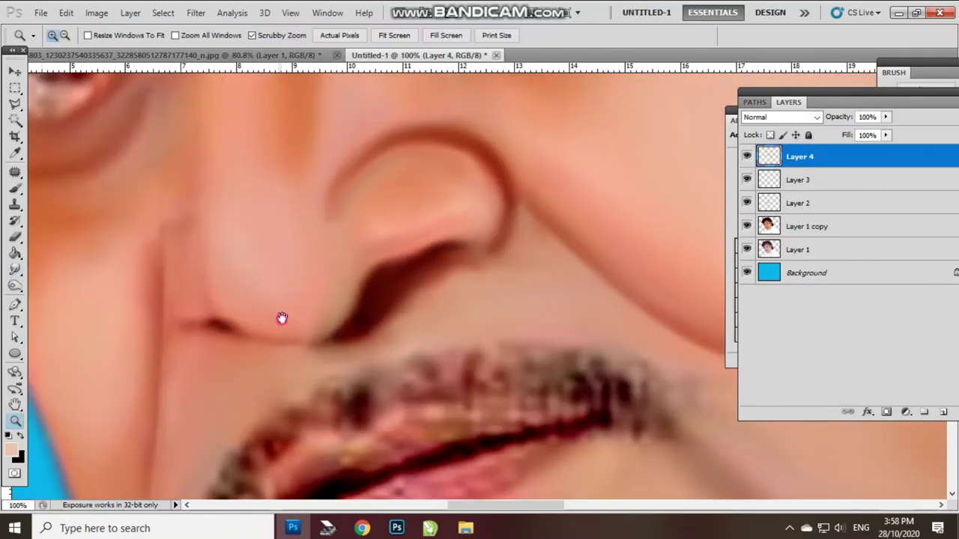
key("ctrl+plus")
key("bracketleft")
key("bracketleft")
key("bracketleft")
Step: Smooth the skin beneath the nose and zoom in on the right eye
scroll(475, 274, "down", 2)
scroll(563, 209, "left", 2)
key("alt+bracketleft")
key("alt+bracketleft")
key("alt+bracketleft")
scroll(315, 314, "up", 2)
scroll(299, 315, "right", 2)
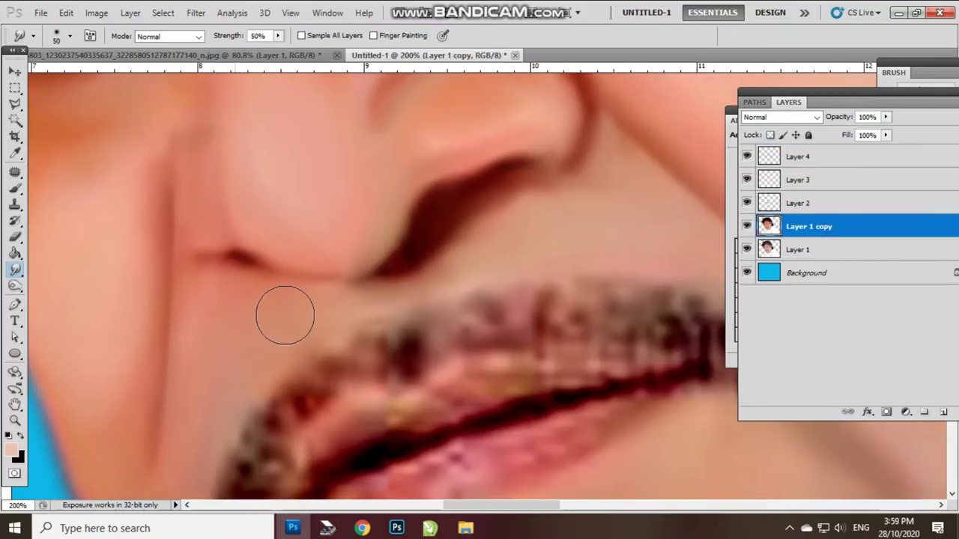
scroll(409, 286, "up", 1)
scroll(434, 249, "right", 2)
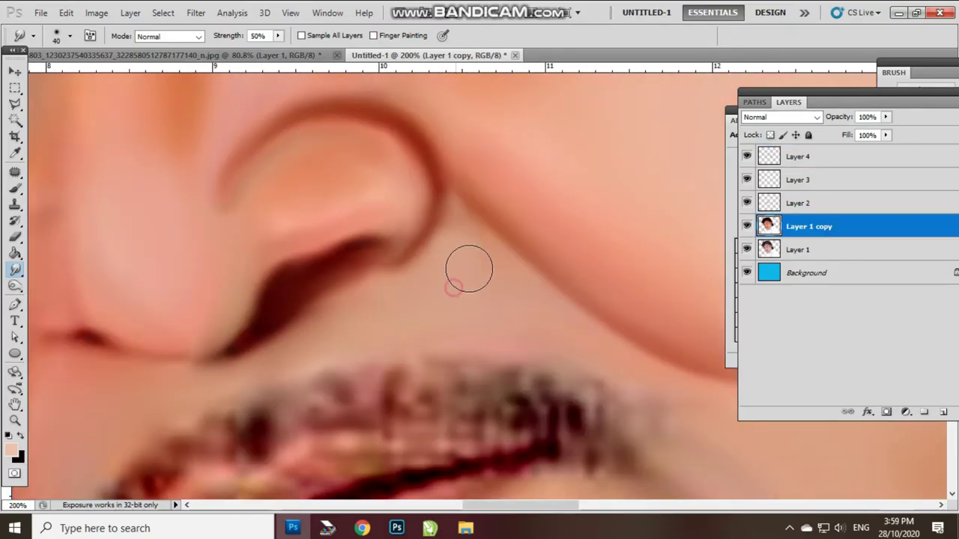
scroll(495, 285, "down", 2)
key("z")
key("ctrl+0")
left_click_drag(460, 267, 524, 267)
Step: Create Group 1 and Layer 5 at the top of the stack with a small white brush
left_click(925, 412)
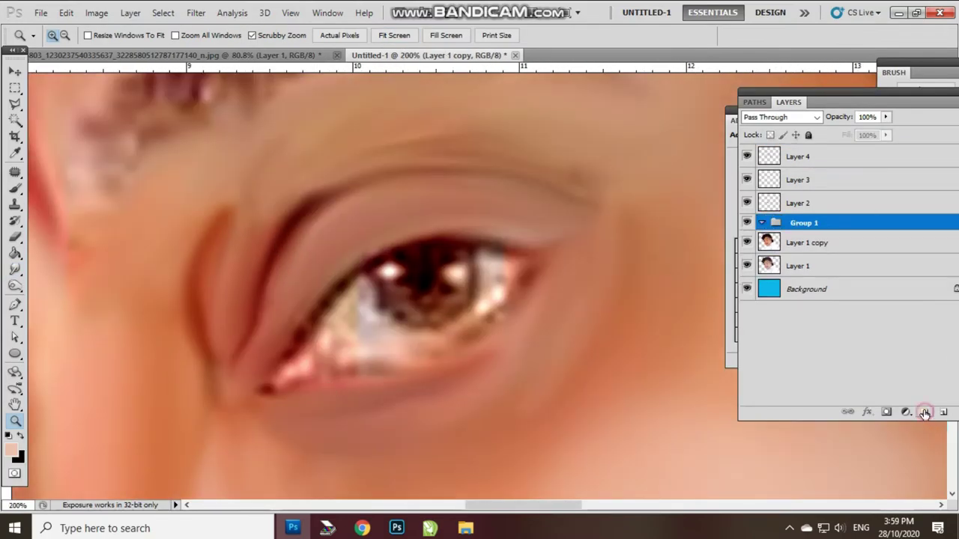
left_click(943, 412)
left_click_drag(801, 242, 802, 157)
key("i")
left_click(10, 449)
key("Return")
key("b")
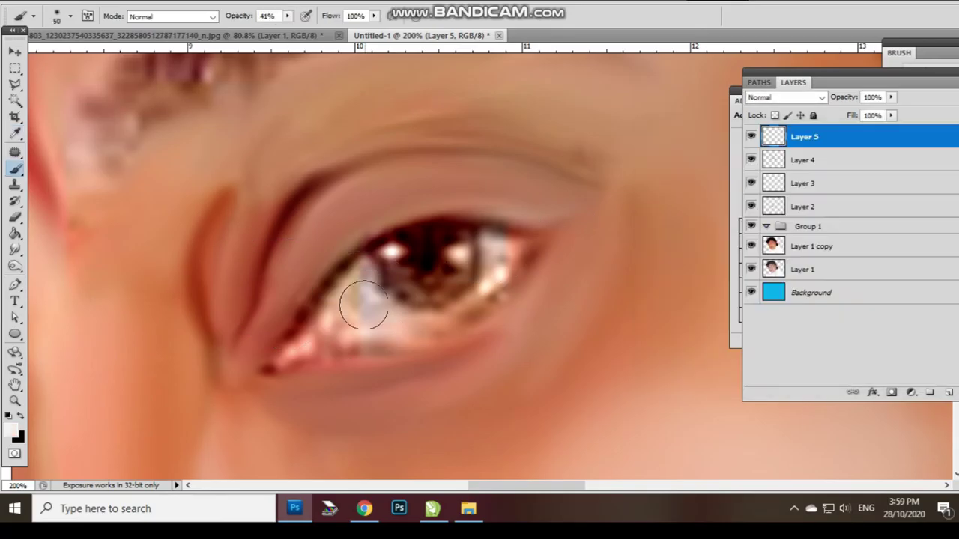
Step: Paint the eye whites brighter, smudge them smooth, and select Layer 1 copy
scroll(449, 255, "left", 8)
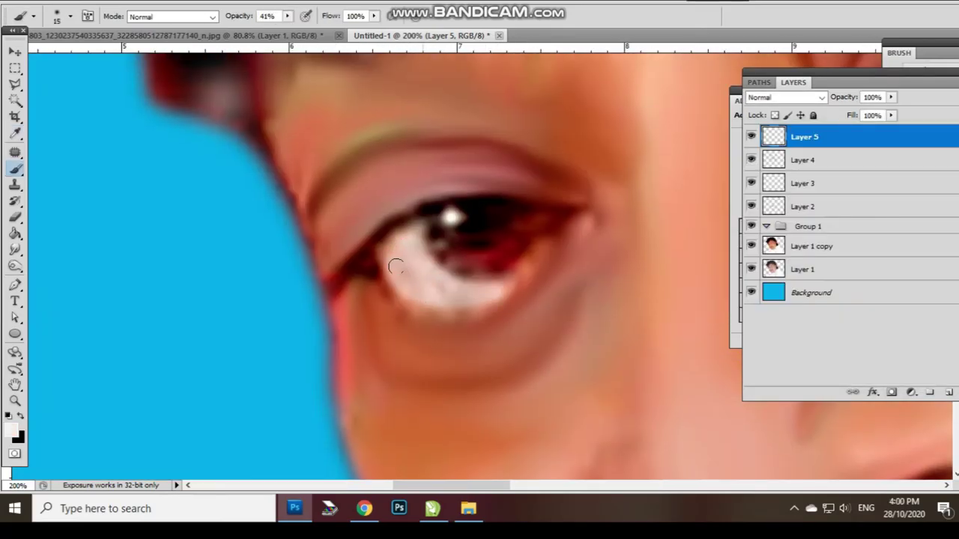
scroll(420, 282, "right", 9)
key("r")
left_click(812, 246)
key("alt+period")
Step: Make Layer 1 copy the active layer and pan the view over the right eye
left_click(812, 246)
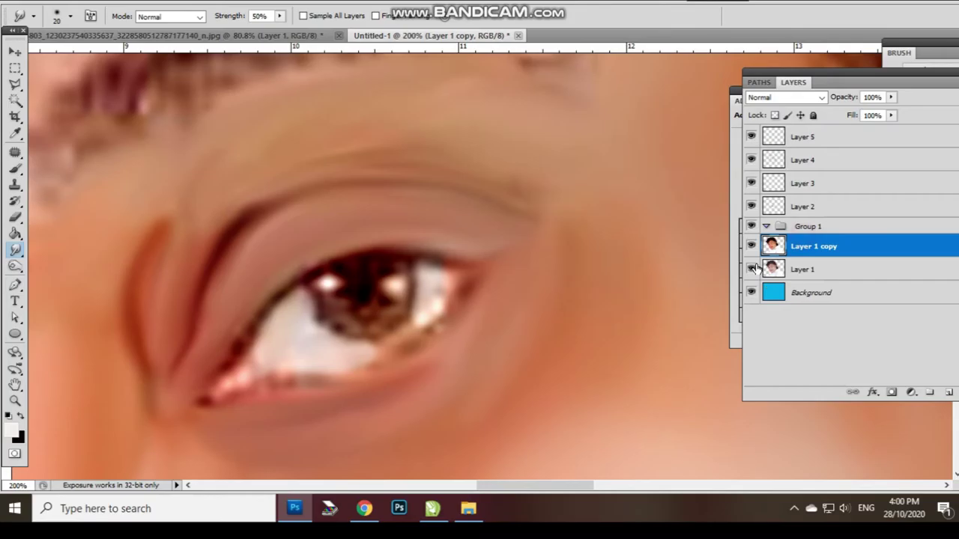
scroll(419, 305, "left", 8)
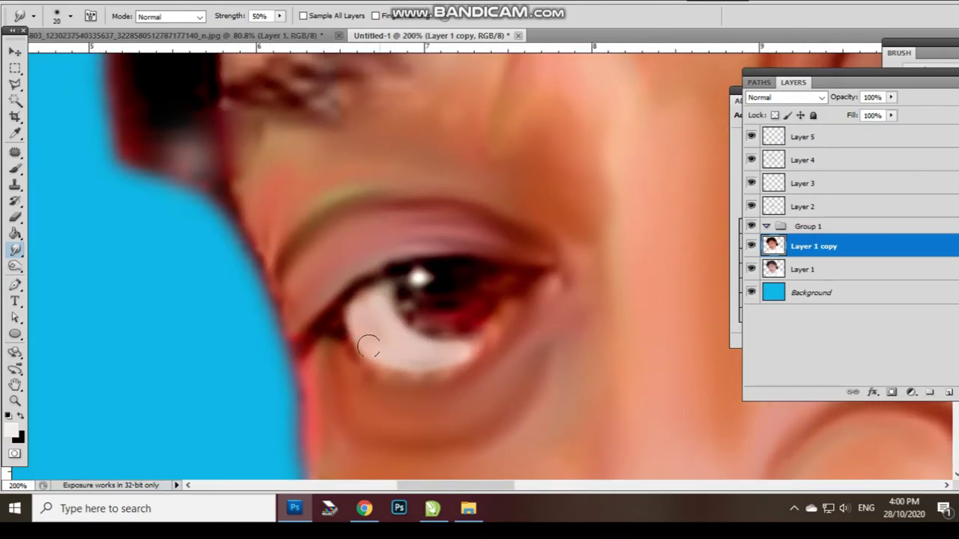
scroll(368, 346, "right", 1)
scroll(385, 336, "up", 1)
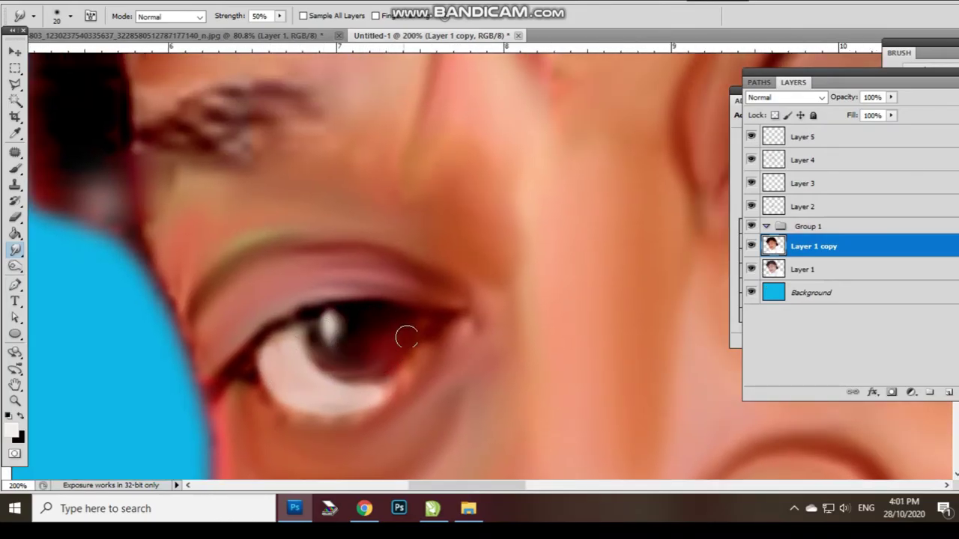
left_click_drag(283, 341, 254, 271)
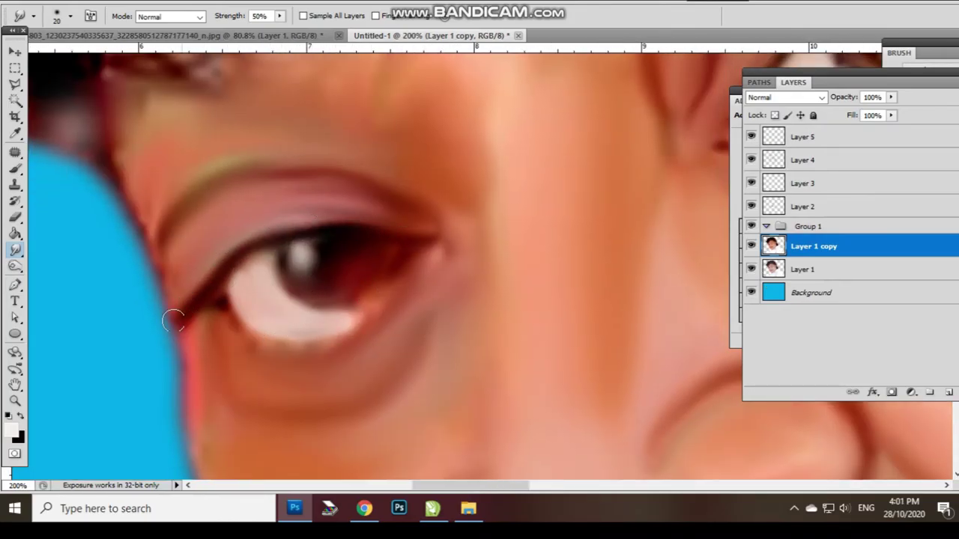
scroll(172, 321, "right", 6)
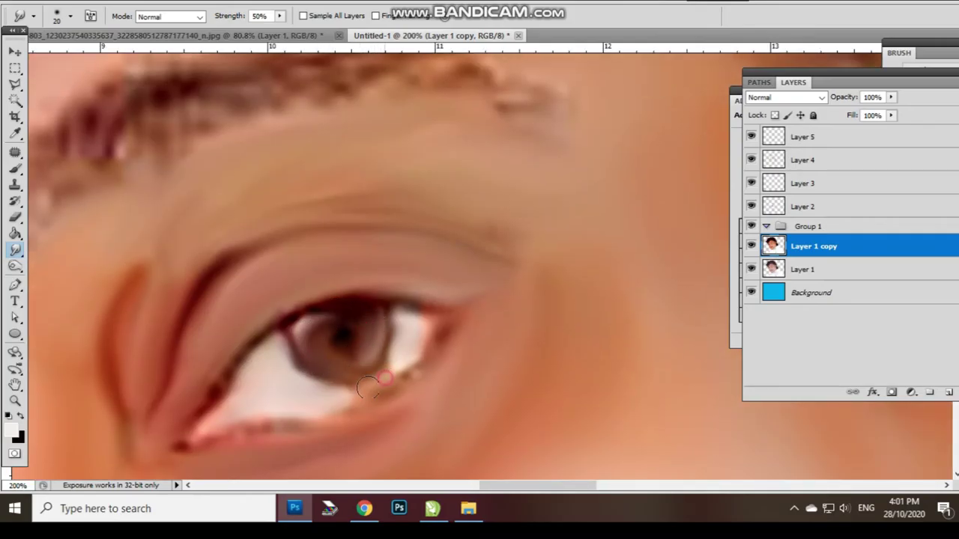
left_click(796, 510)
left_click_drag(247, 350, 344, 283)
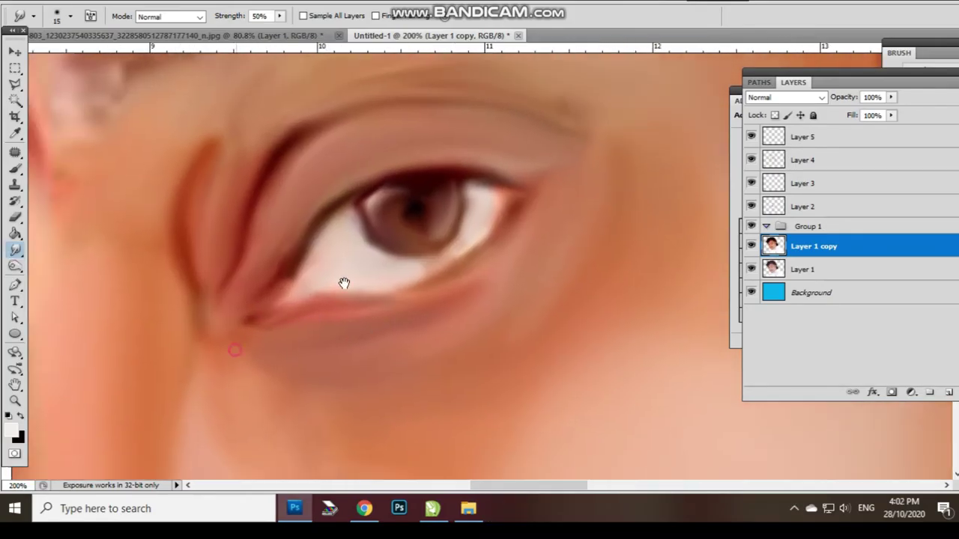
scroll(344, 283, "left", 6)
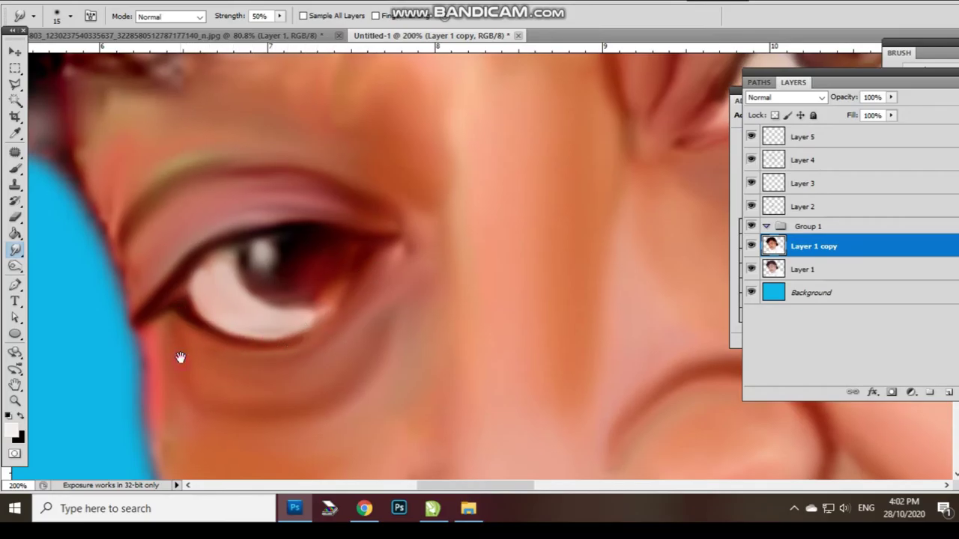
scroll(246, 253, "up", 1)
scroll(498, 268, "right", 6)
Step: Smudge the bright white eye corner darker, then zoom back in on the hair and forehead
mouse_move(499, 267)
left_mouse_down()
mouse_move(438, 117)
mouse_move(454, 180)
left_mouse_up()
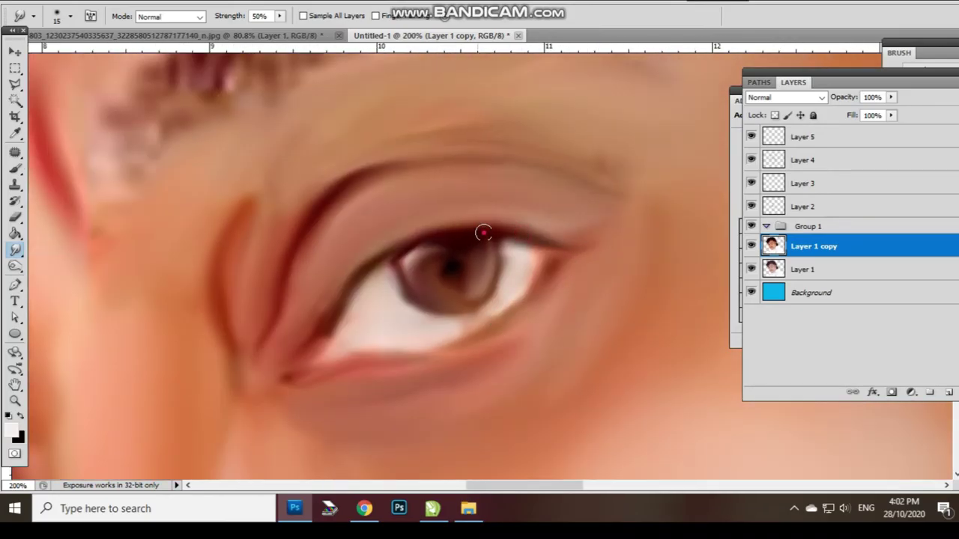
scroll(300, 370, "down", 5)
scroll(337, 225, "up", 6)
scroll(306, 312, "up", 1)
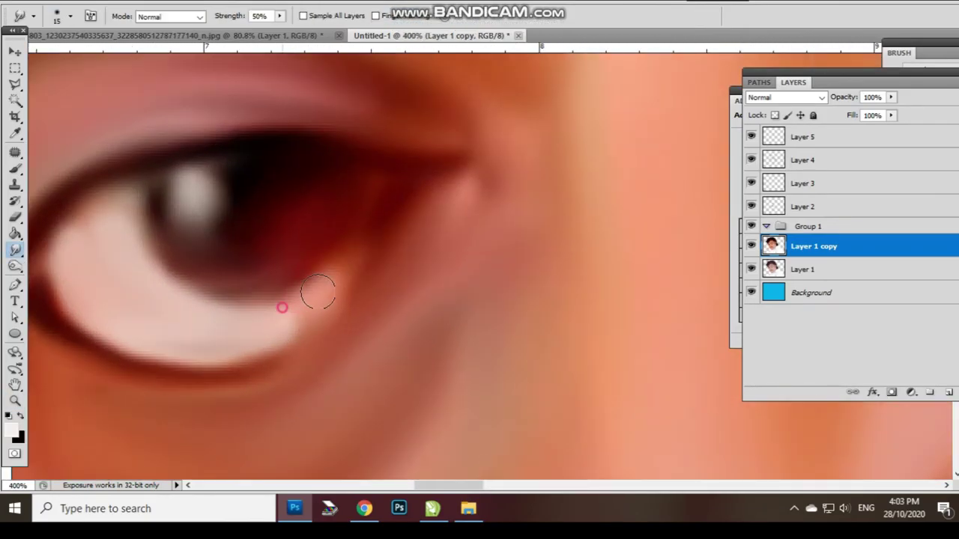
scroll(304, 284, "down", 6)
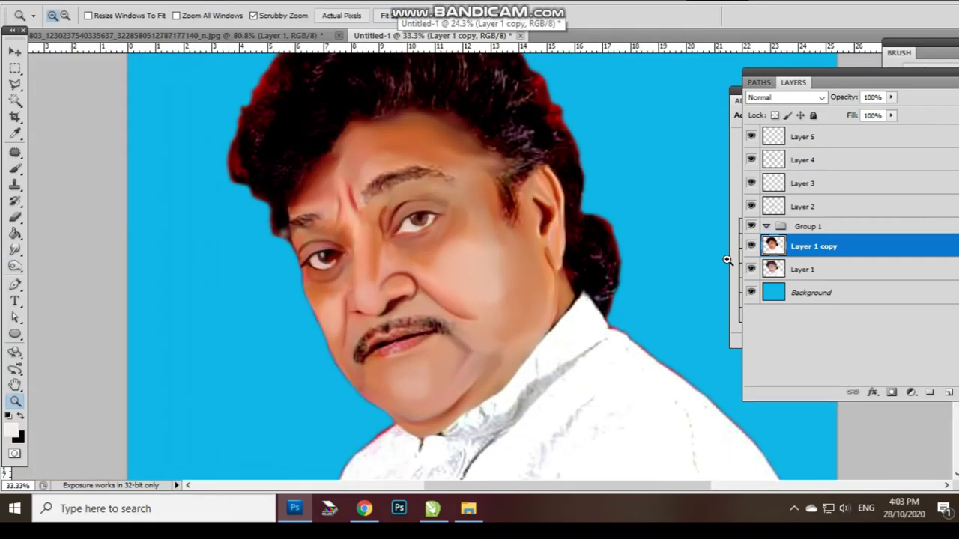
scroll(216, 338, "up", 5)
left_click_drag(374, 289, 363, 274)
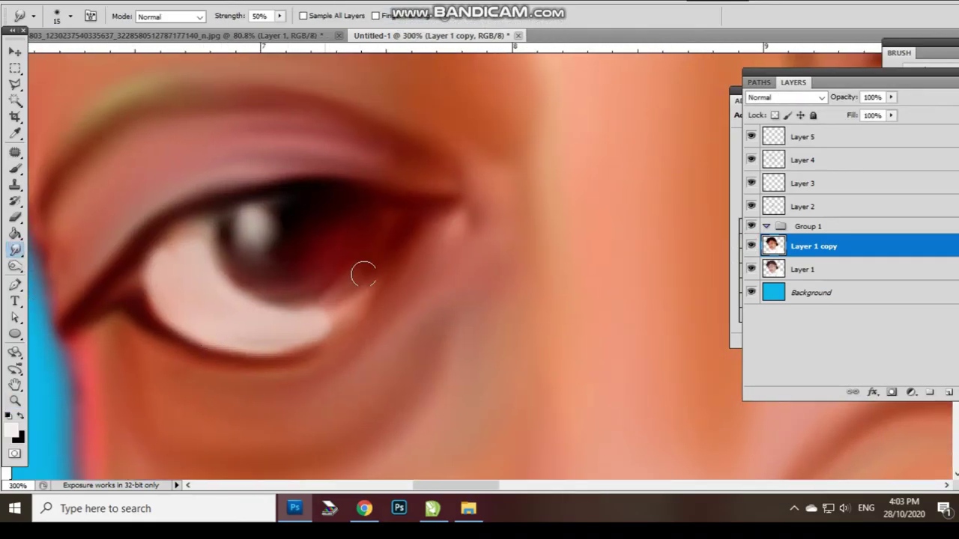
scroll(364, 107, "down", 3)
scroll(445, 280, "down", 3)
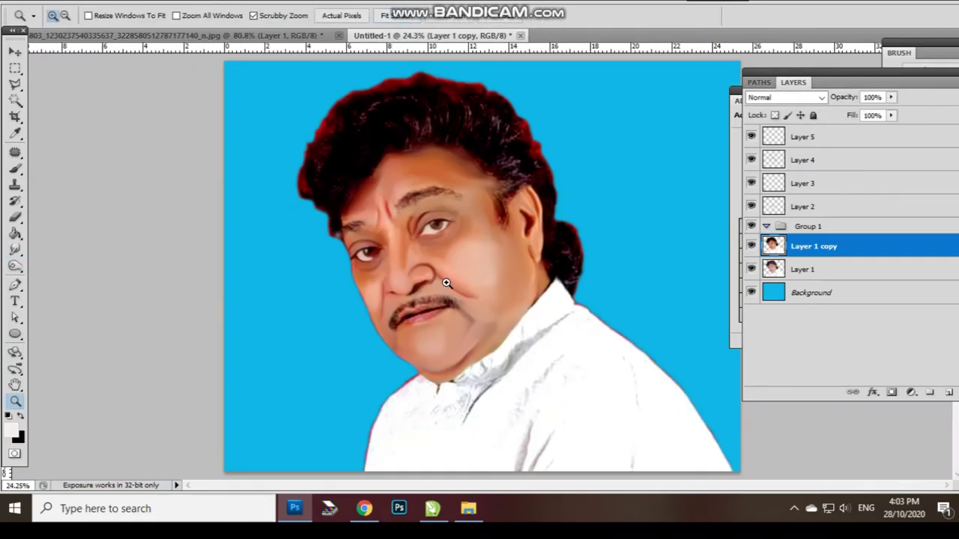
scroll(367, 360, "up", 3)
scroll(612, 312, "up", 1)
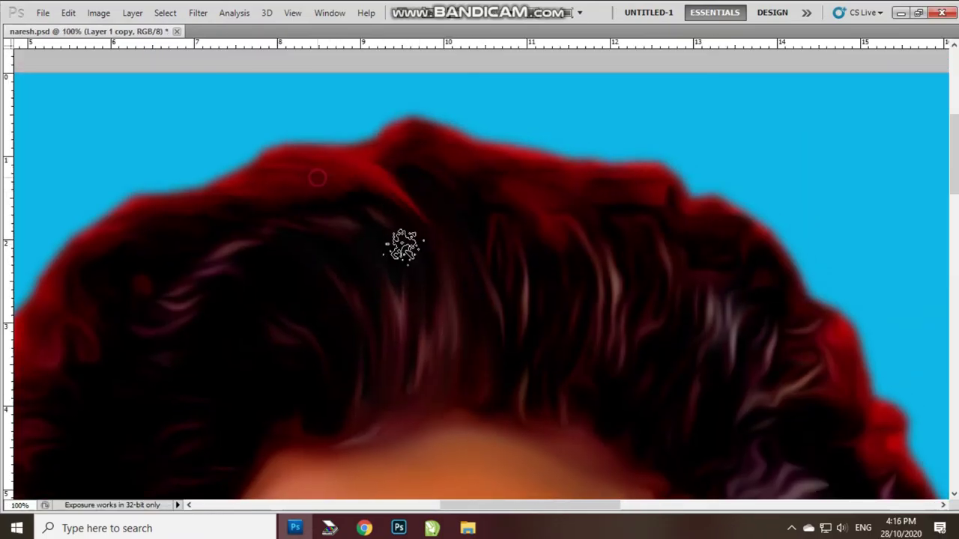
Step: Dodge glowing highlight streaks through the top and down the side of the hair
left_click_drag(403, 246, 475, 161)
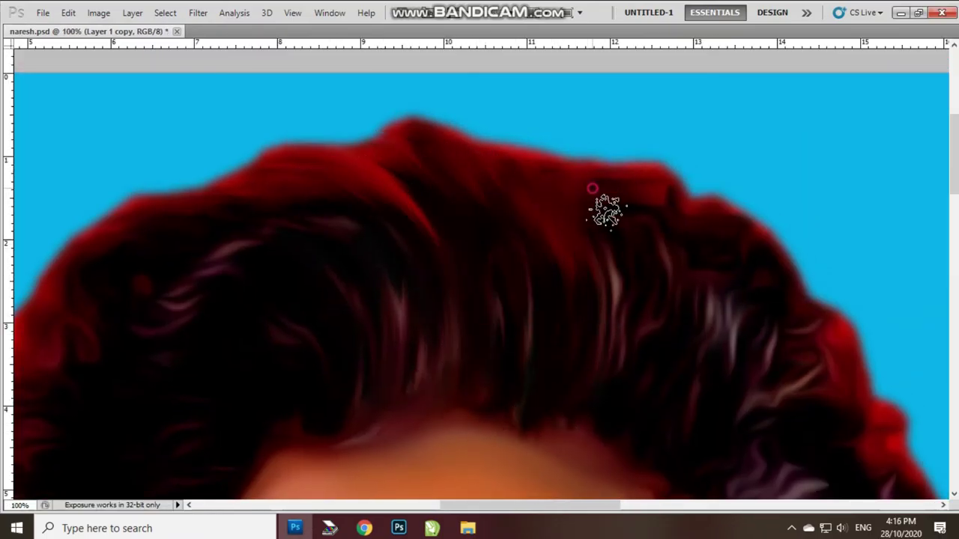
left_click_drag(607, 211, 619, 438)
scroll(352, 217, "down", 2)
scroll(352, 217, "left", 3)
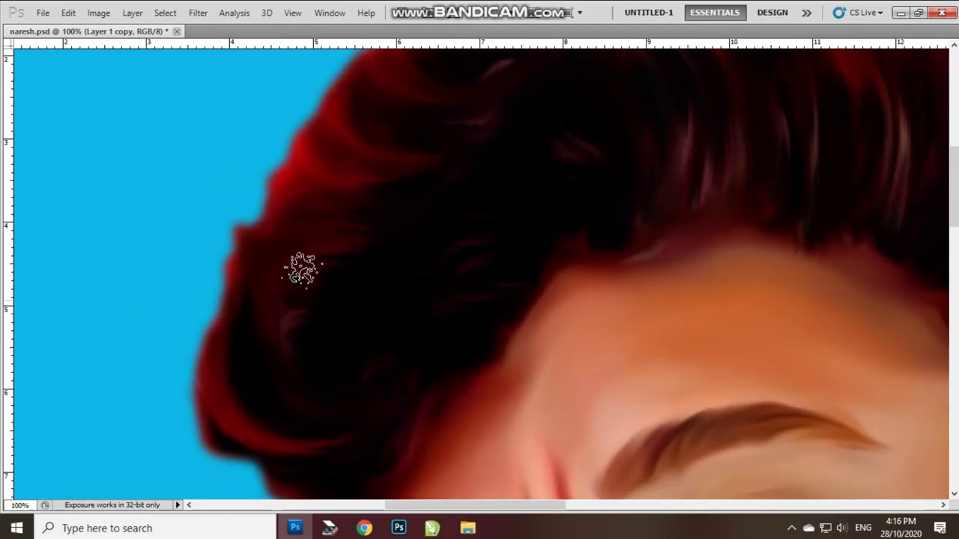
scroll(302, 270, "up", 3)
scroll(467, 293, "right", 5)
scroll(629, 326, "down", 2)
scroll(568, 377, "right", 1)
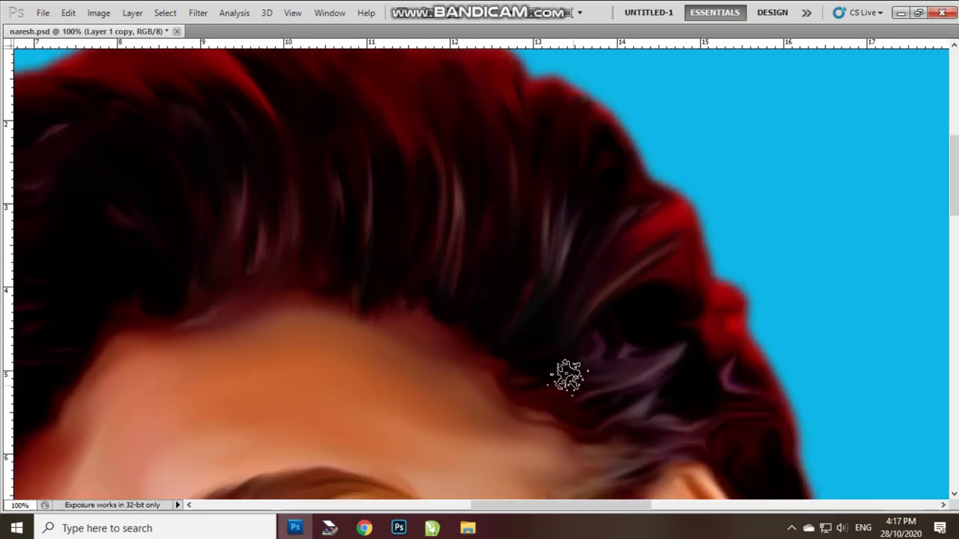
scroll(607, 449, "down", 3)
scroll(515, 287, "right", 1)
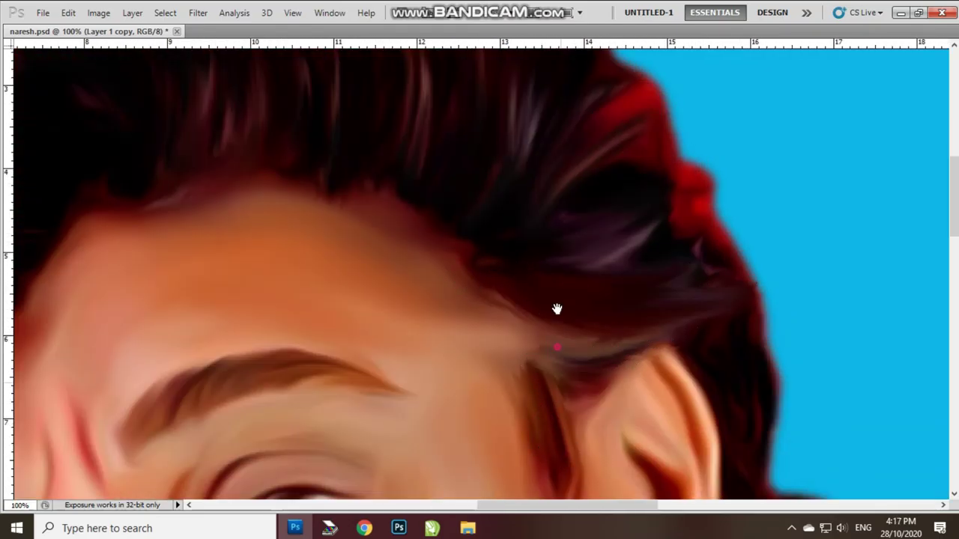
Step: Pan over the hair above the ear, then fit the whole portrait on screen
left_click_drag(557, 308, 558, 260)
scroll(721, 390, "right", 2)
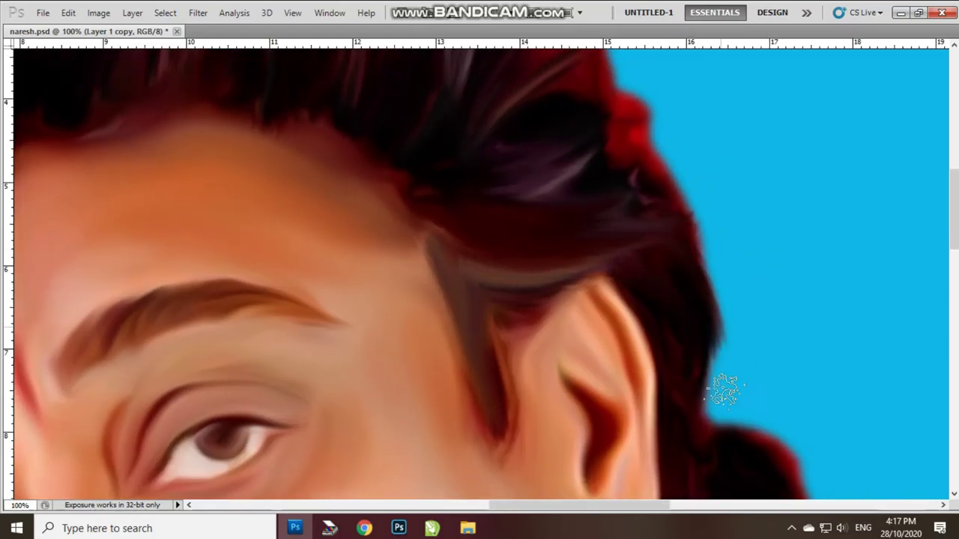
scroll(668, 397, "down", 3)
scroll(749, 379, "down", 3)
scroll(749, 379, "right", 1)
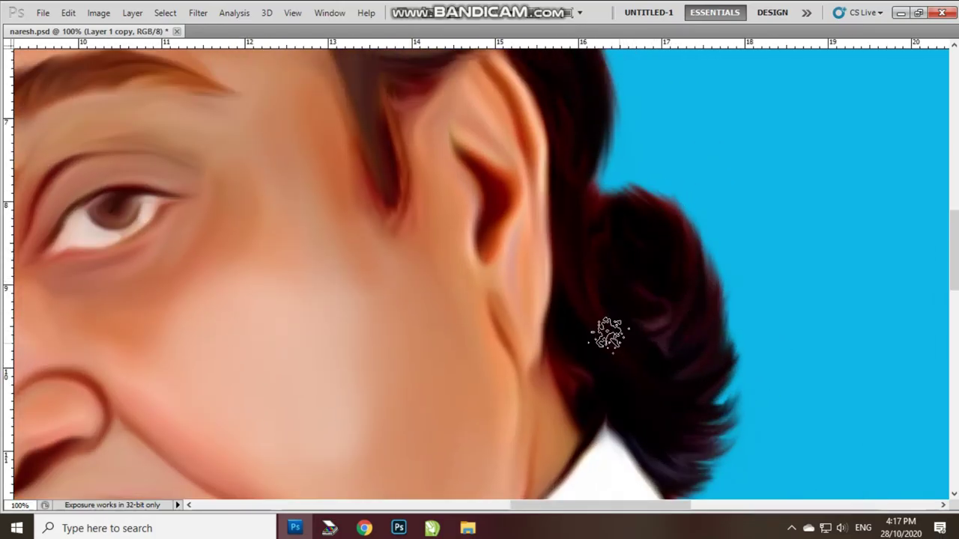
scroll(609, 334, "down", 3)
scroll(670, 289, "left", 10)
scroll(406, 385, "up", 7)
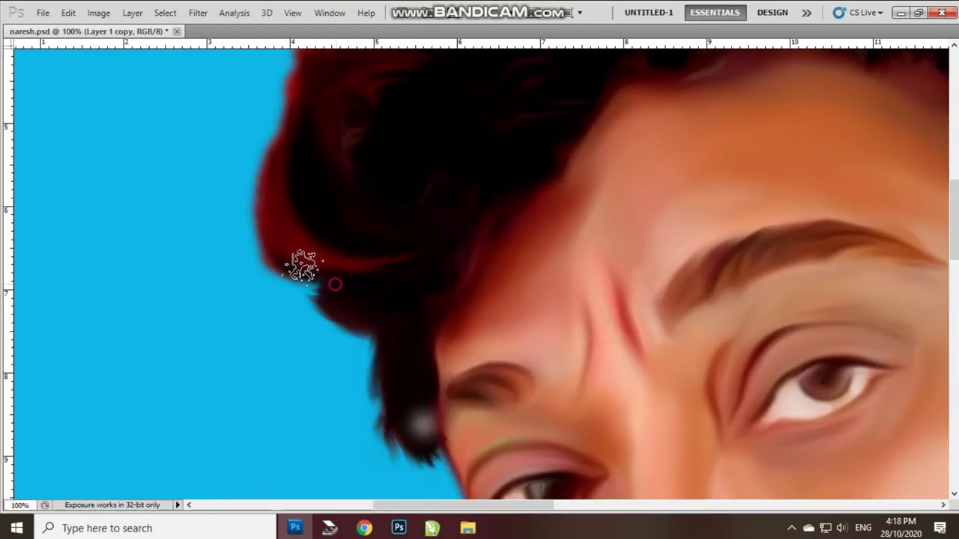
scroll(334, 285, "up", 5)
key("Tab")
key("z")
key("ctrl+0")
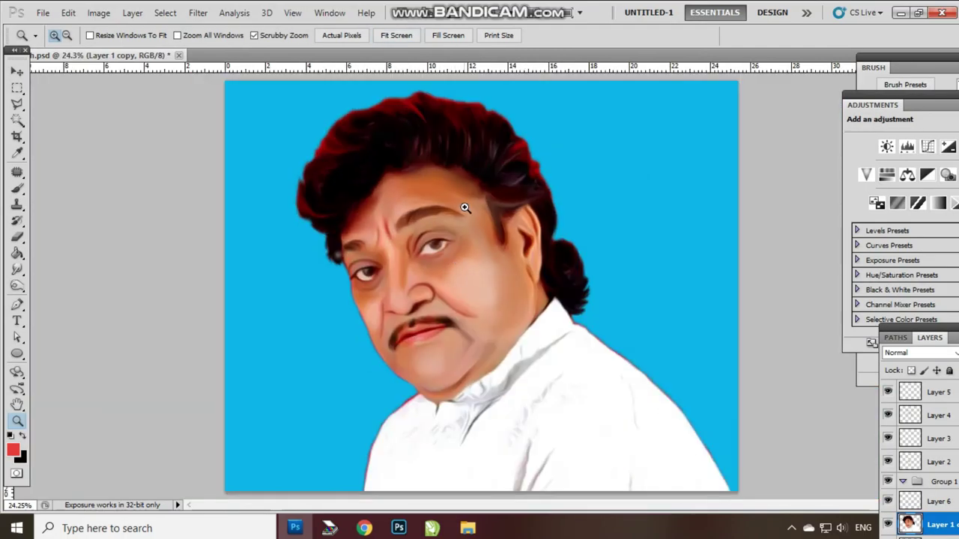
Step: Zoom in on the top of the hair and switch to the Smudge tool
left_click(465, 208)
right_click(390, 336)
left_click(450, 422)
key("r")
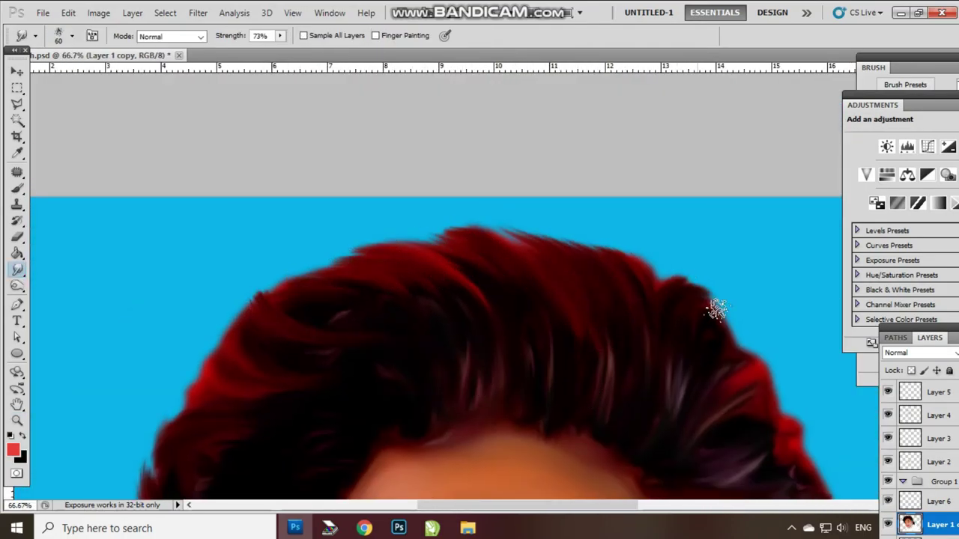
Step: Smudge the crown of the hair into softer strands and fit the portrait on screen
scroll(716, 309, "down", 3)
scroll(636, 262, "right", 3)
scroll(631, 324, "down", 2)
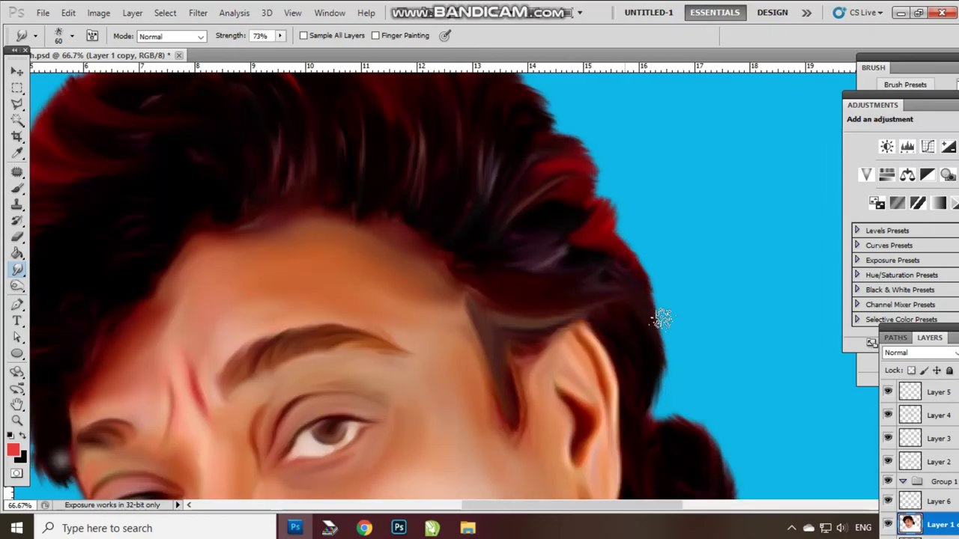
scroll(659, 317, "down", 2)
scroll(631, 282, "up", 2)
scroll(494, 253, "down", 4)
left_click_drag(524, 314, 517, 494)
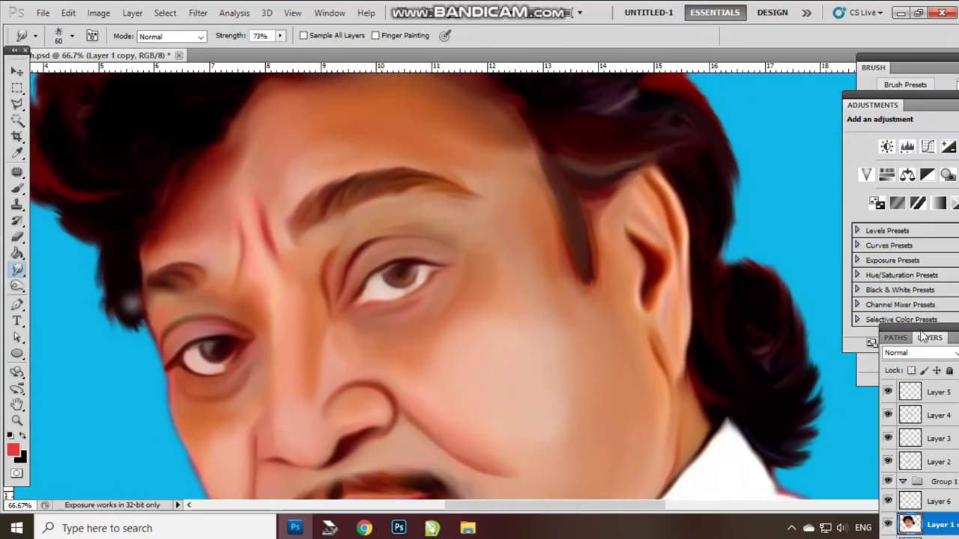
key("z")
key("ctrl+0")
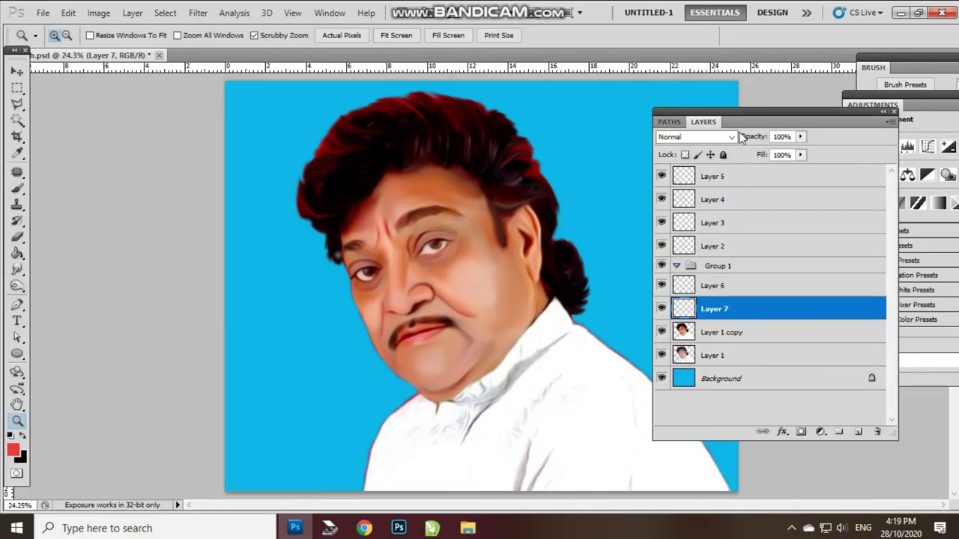
Step: Add Layer 7 and paint soft pink over the shirt with a 700 px brush, Soft Light
left_click(12, 449)
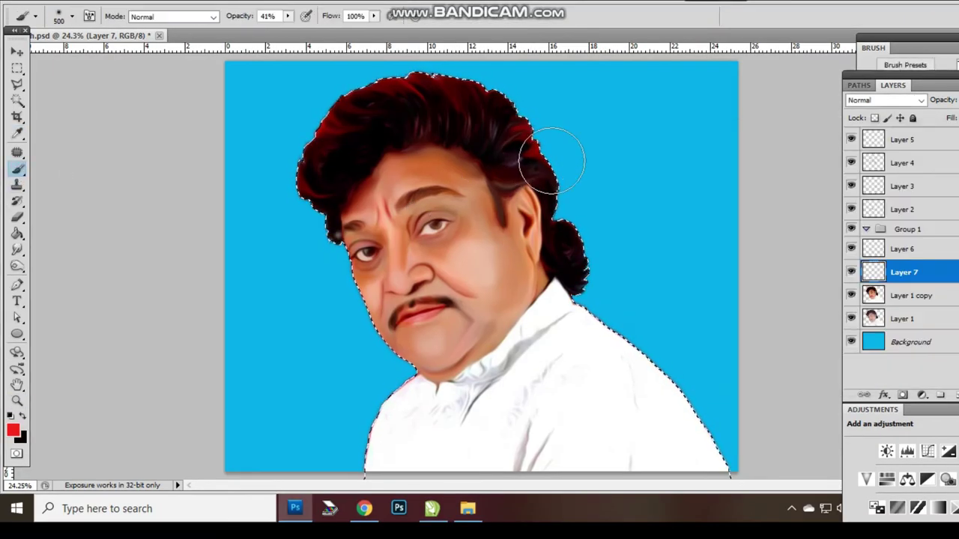
key("bracketright")
key("bracketright")
left_click_drag(551, 160, 592, 273)
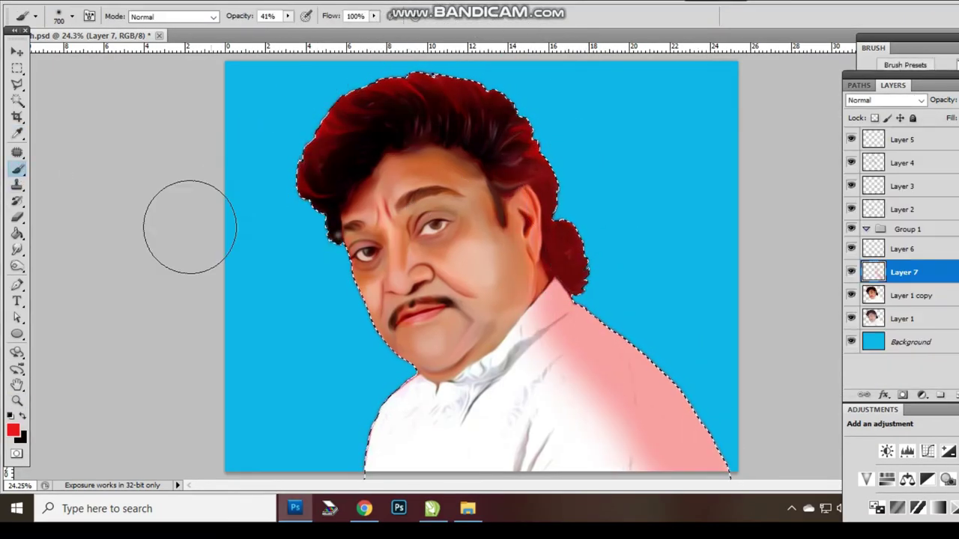
scroll(913, 103, "down", 5)
scroll(913, 103, "down", 5)
scroll(913, 103, "down", 5)
scroll(912, 103, "down", 6)
scroll(913, 104, "down", 3)
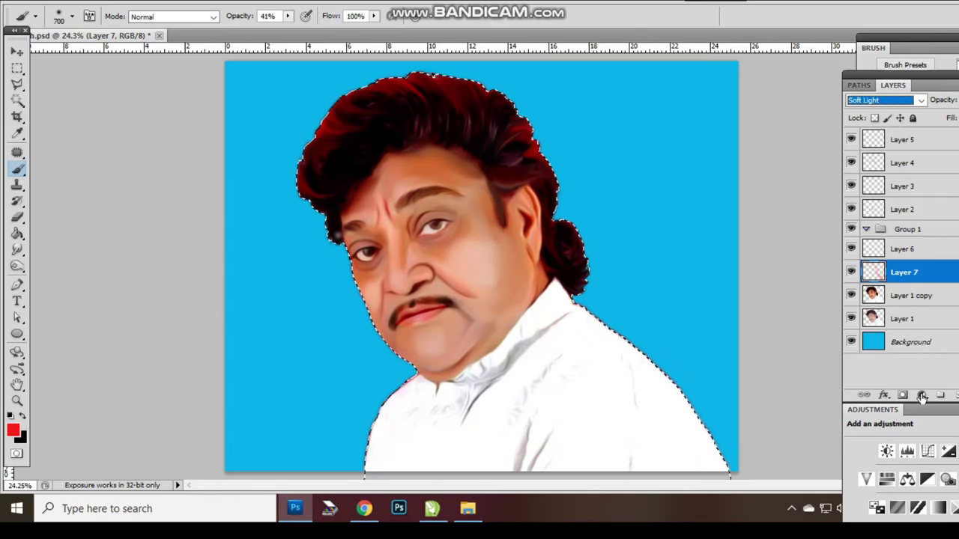
Step: Create Layer 8 with a magenta paint colour and move it to the top of the stack
key("ctrl+shift+alt+n")
left_click(13, 430)
left_click_drag(847, 334, 846, 318)
key("Return")
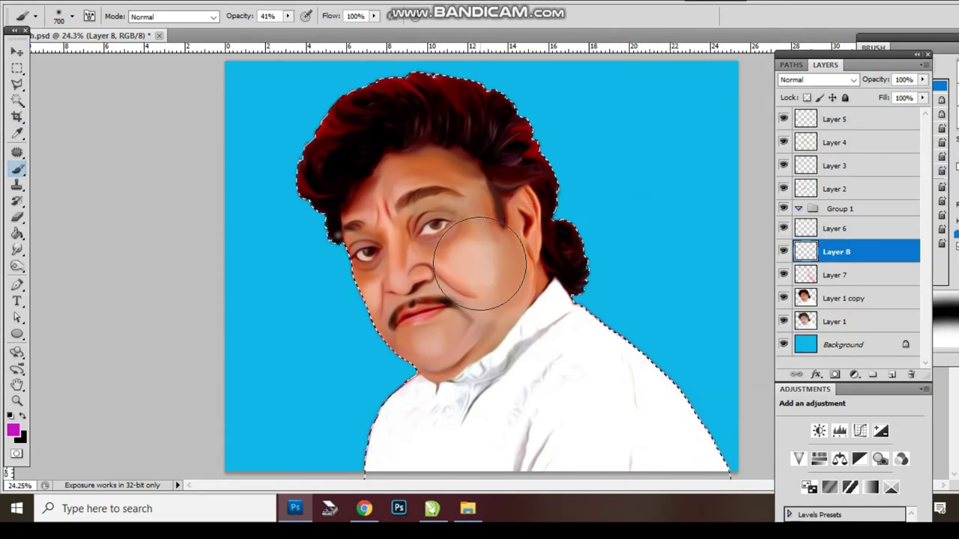
scroll(794, 80, "down", 8)
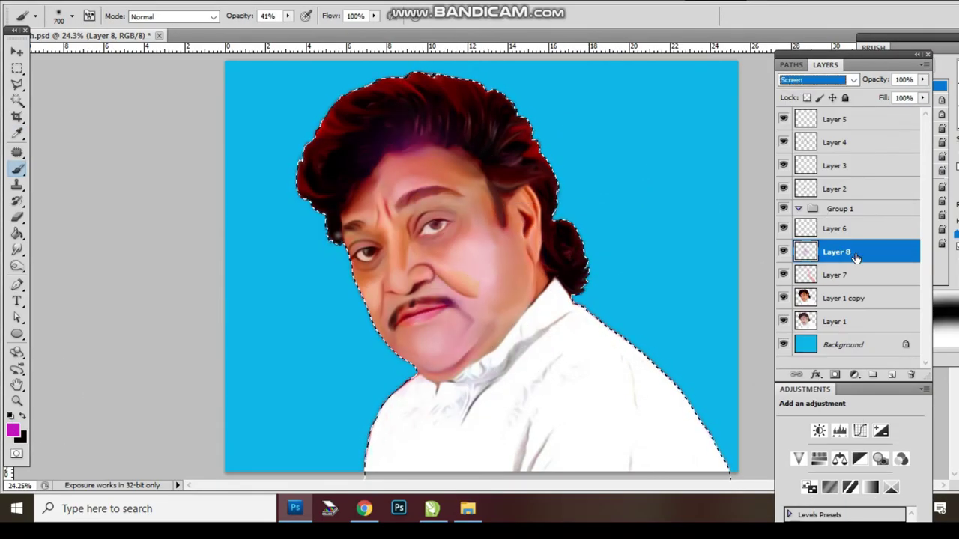
key("ctrl+shift+bracketright")
Step: Blend Layer 8 in Saturation mode, then zoom in on the shirt with the Smudge brush
scroll(823, 85, "down", 3)
scroll(823, 85, "up", 5)
scroll(822, 85, "up", 6)
scroll(822, 85, "up", 7)
scroll(824, 87, "down", 14)
scroll(824, 87, "down", 7)
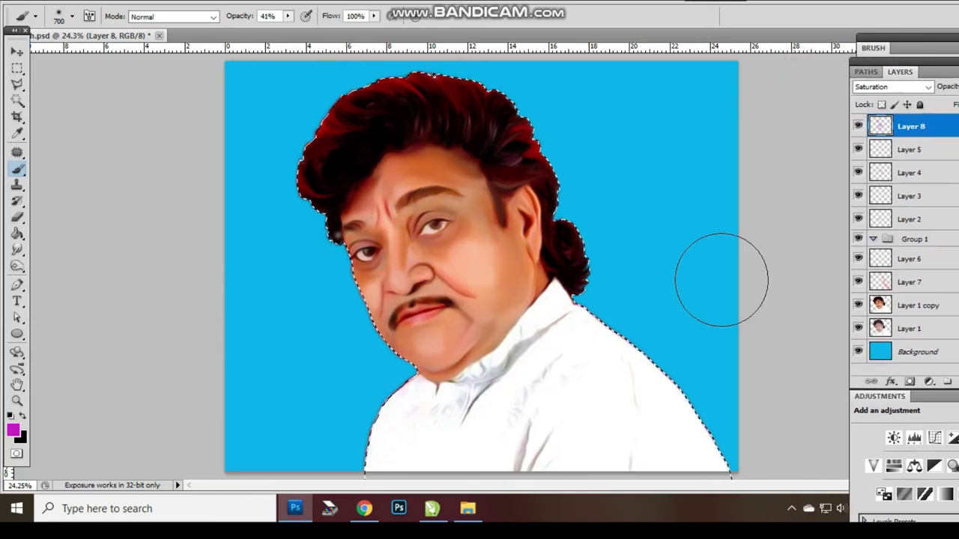
key("ctrl+plus")
key("ctrl+plus")
key("ctrl+plus")
key("r")
key("F5")
Step: Set the smudge brush to 500, change the screen display mode, then shrink the brush
left_click(813, 71)
key("F5")
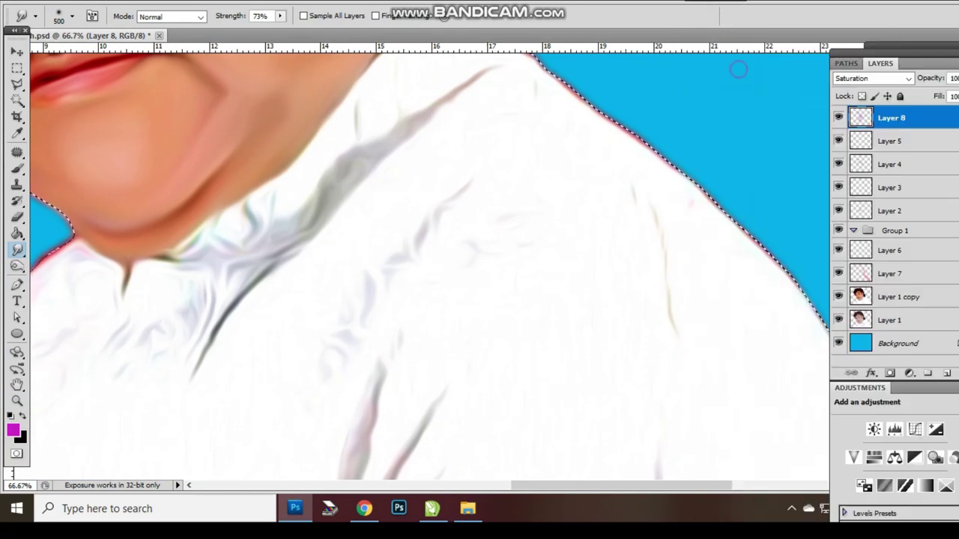
key("f")
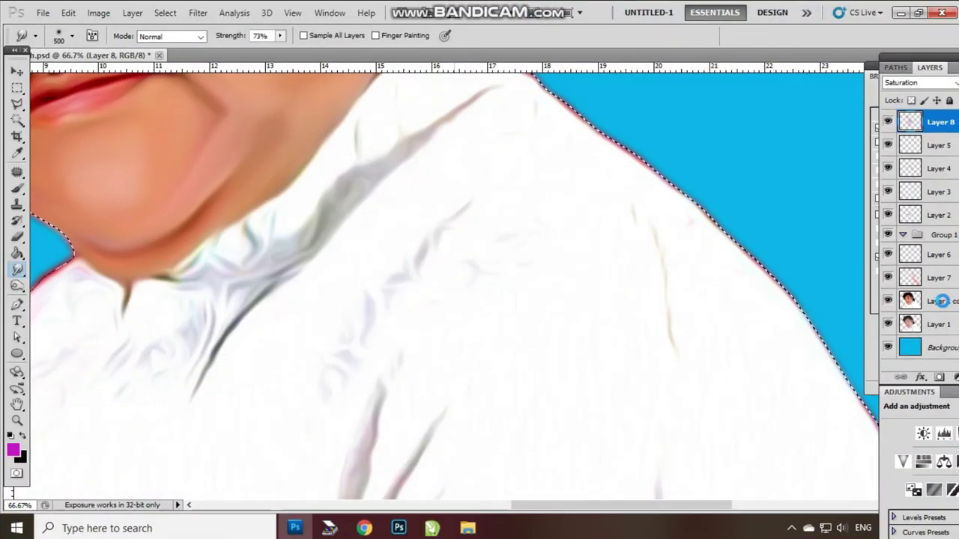
key("F5")
key("bracketleft")
key("bracketleft")
key("bracketleft")
key("bracketleft")
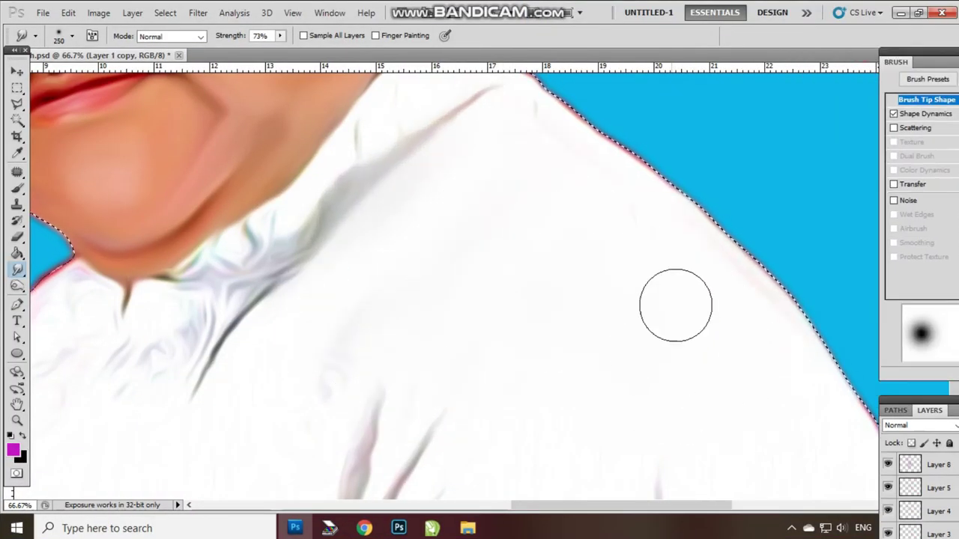
Step: Smooth the white shirt's collar and folds on Layer 1 copy with the smaller brush
scroll(404, 275, "down", 3)
scroll(404, 275, "up", 5)
scroll(484, 266, "left", 3)
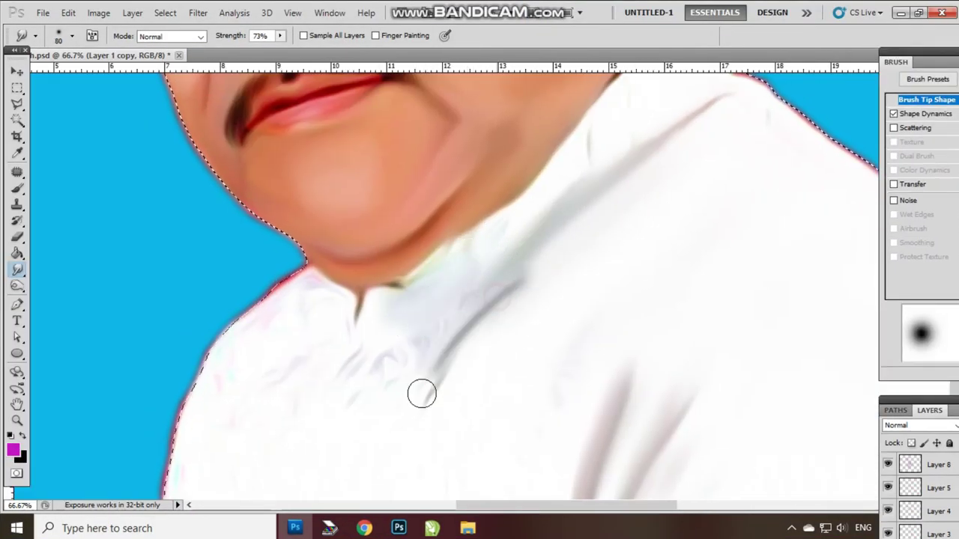
scroll(287, 368, "down", 3)
scroll(167, 443, "up", 4)
scroll(284, 330, "up", 2)
scroll(394, 219, "right", 3)
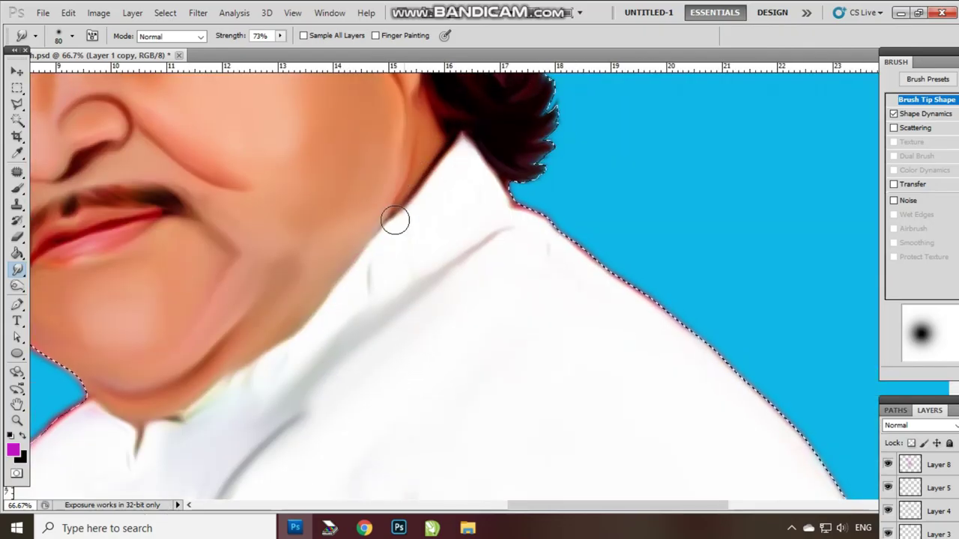
scroll(337, 390, "up", 2)
scroll(337, 389, "left", 2)
scroll(392, 391, "up", 5)
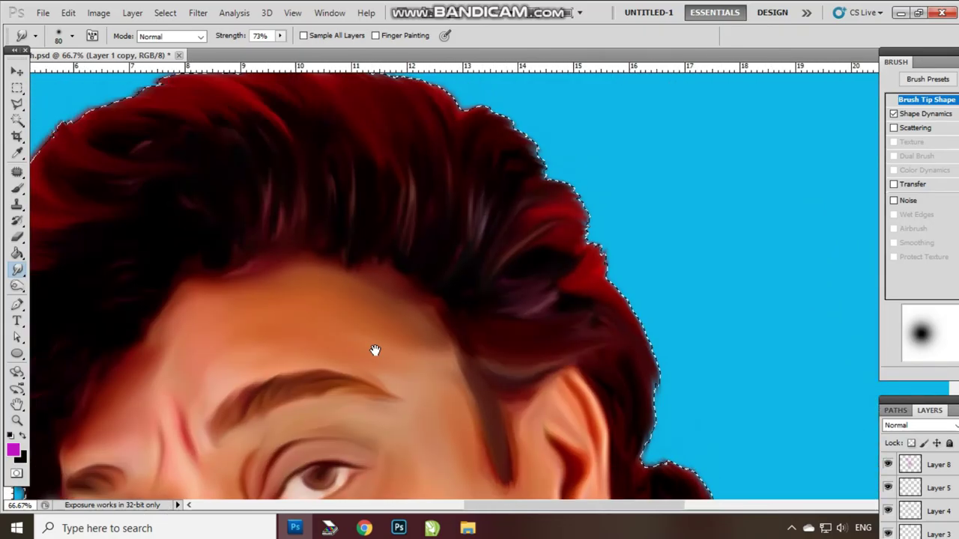
key("z")
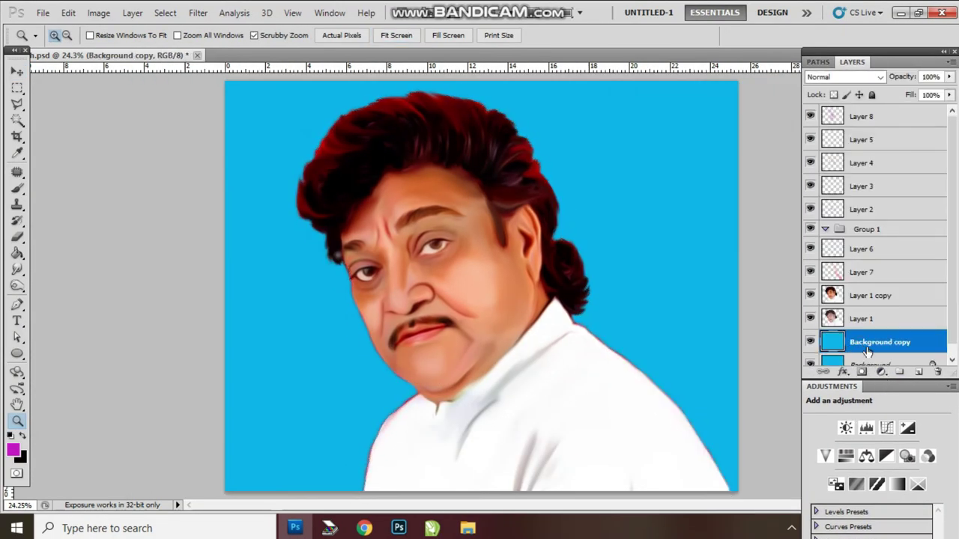
Step: Give Background copy a navy Color Overlay layer style
double_click(867, 350)
left_click(794, 150)
left_click(794, 229)
left_click(849, 349)
mouse_move(794, 232)
left_mouse_down()
mouse_move(783, 280)
mouse_move(711, 362)
left_mouse_up()
left_click(946, 177)
left_click(899, 128)
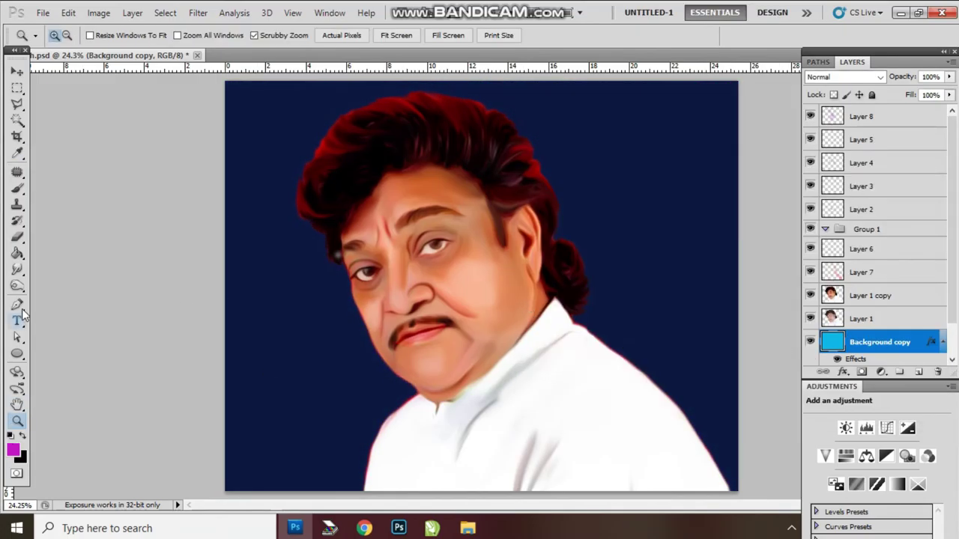
Step: Show the brush settings and choose the 44 px brush tip
left_click(314, 13)
left_click(337, 113)
left_click(871, 93)
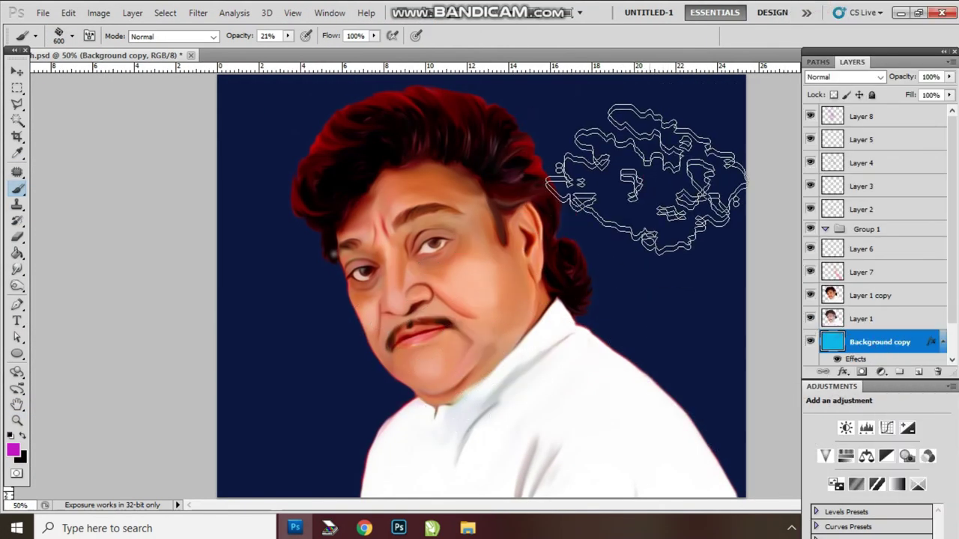
Step: Turn off the navy Color Overlay on Background copy to reveal the painted clouds
double_click(899, 341)
left_click(901, 98)
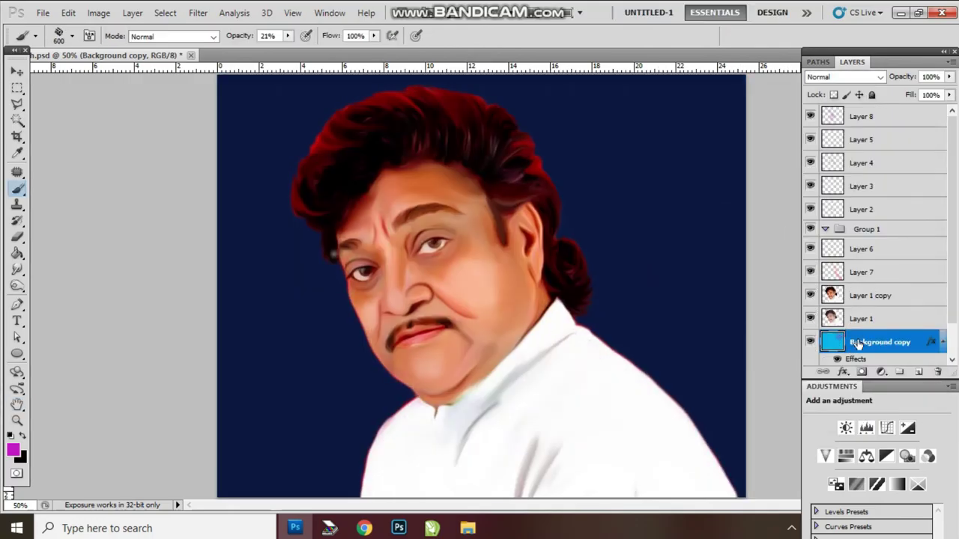
double_click(858, 342)
left_click(899, 120)
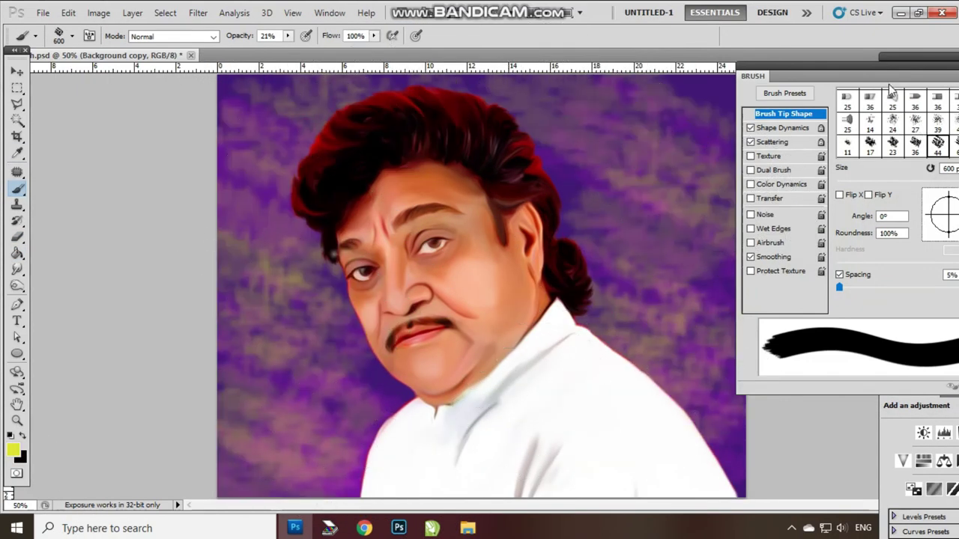
Step: Paint with a dark red colour, then Gaussian Blur the background at radius 62.7
left_click(13, 451)
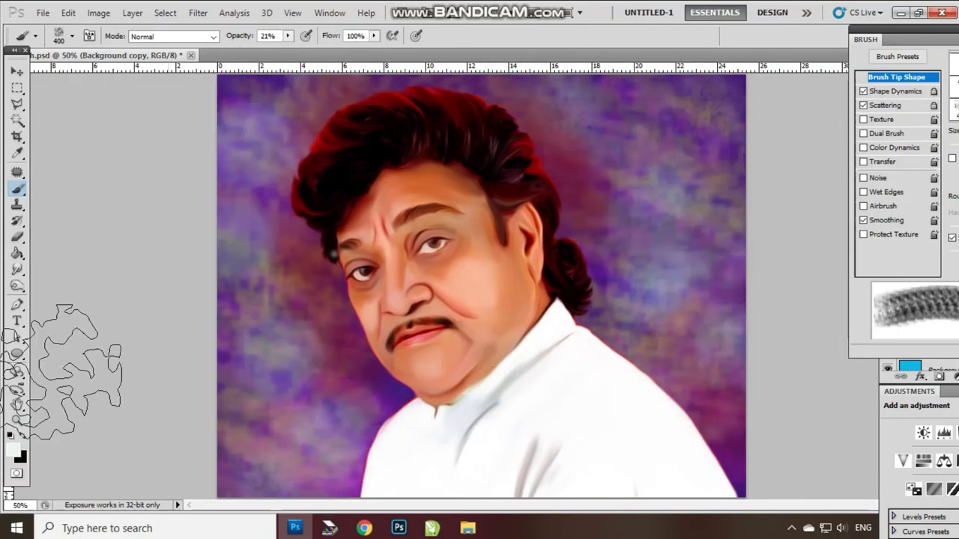
left_click(197, 13)
left_click(375, 195)
left_click_drag(689, 293, 791, 287)
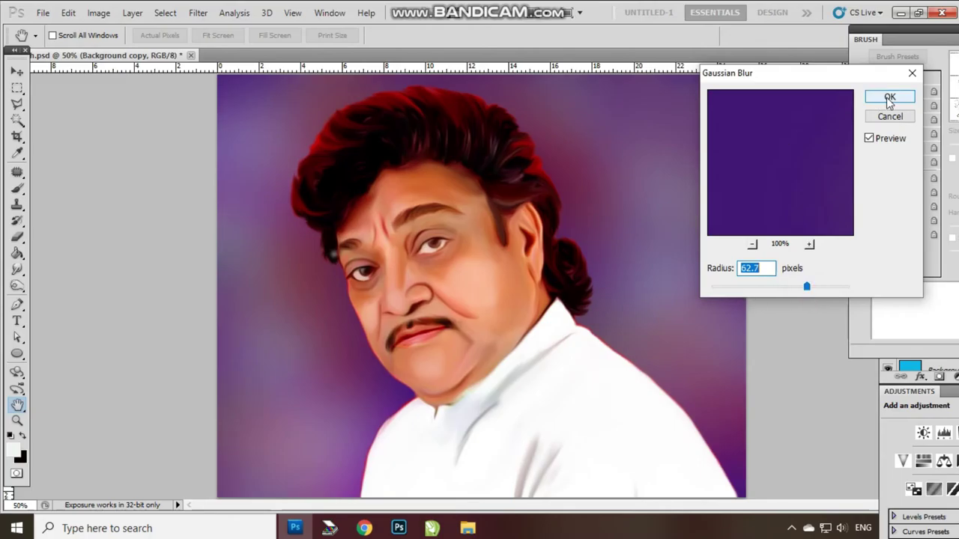
left_click(889, 98)
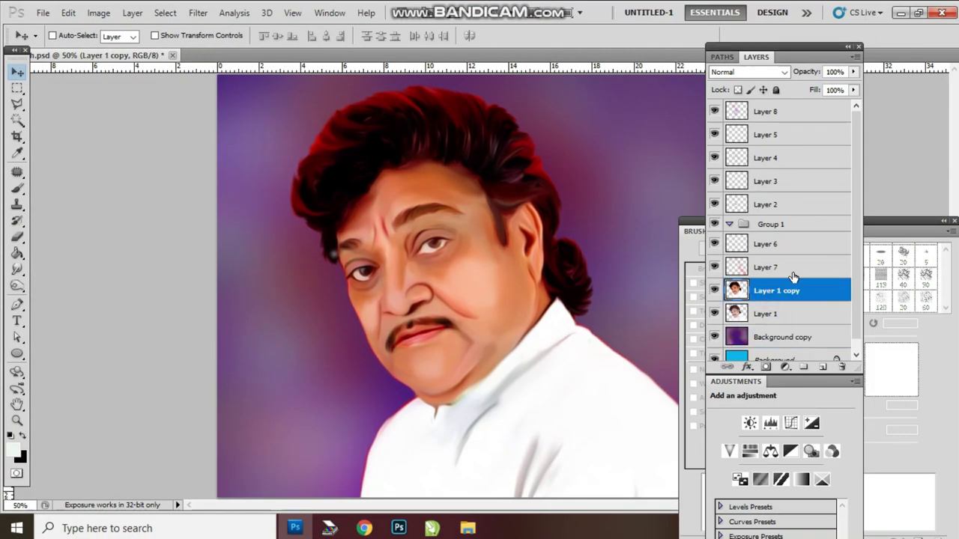
Step: Give Layer 1 copy a pale yellow Linear Light Inner Glow, size 122, lower opacity
left_click(747, 366)
left_click(792, 235)
left_click(719, 212)
left_click(822, 204)
left_click_drag(848, 194, 848, 275)
left_click(945, 178)
scroll(896, 148, "down", 3)
scroll(897, 152, "up", 2)
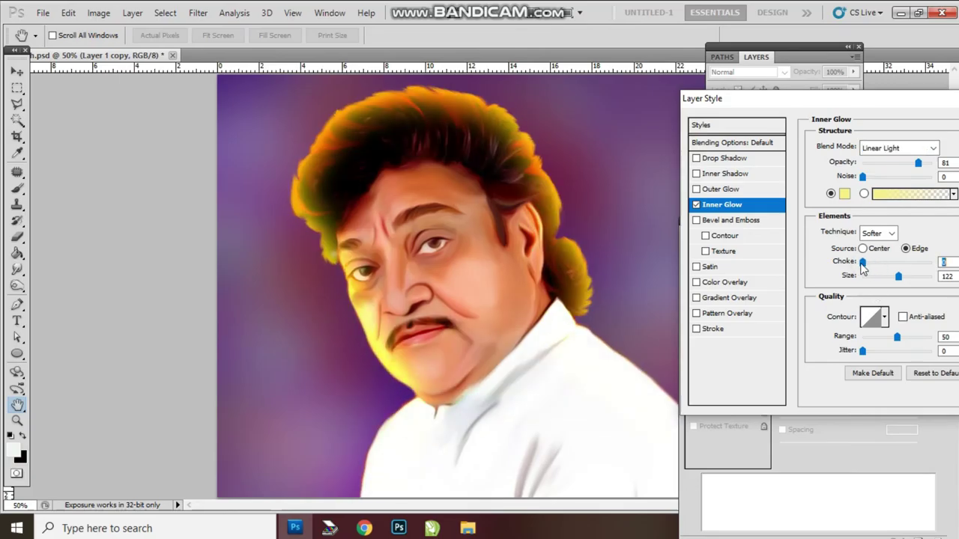
left_click_drag(898, 276, 905, 276)
left_click_drag(918, 163, 883, 163)
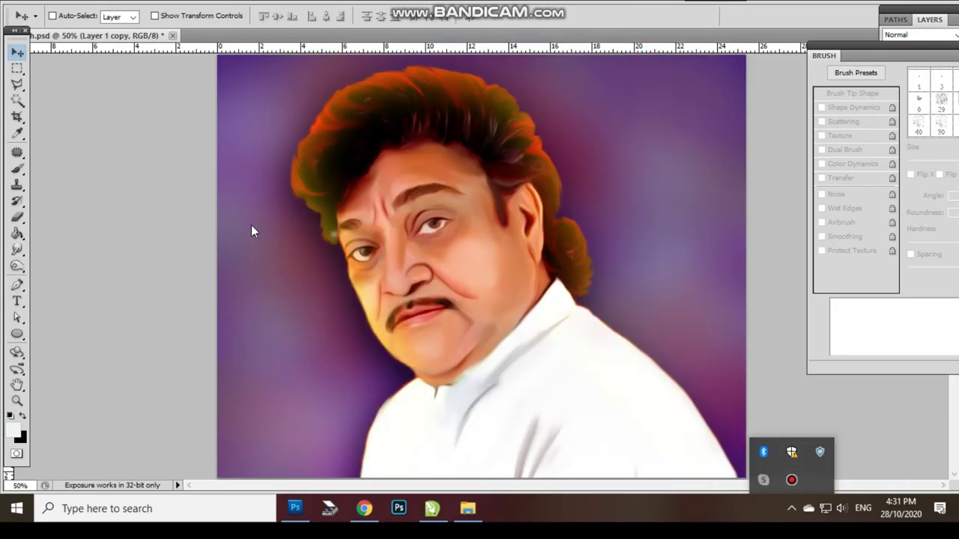
Step: Zoom in on the hair and smudge along the side of the head with the 73% Smudge tool
key("z")
left_click(441, 172)
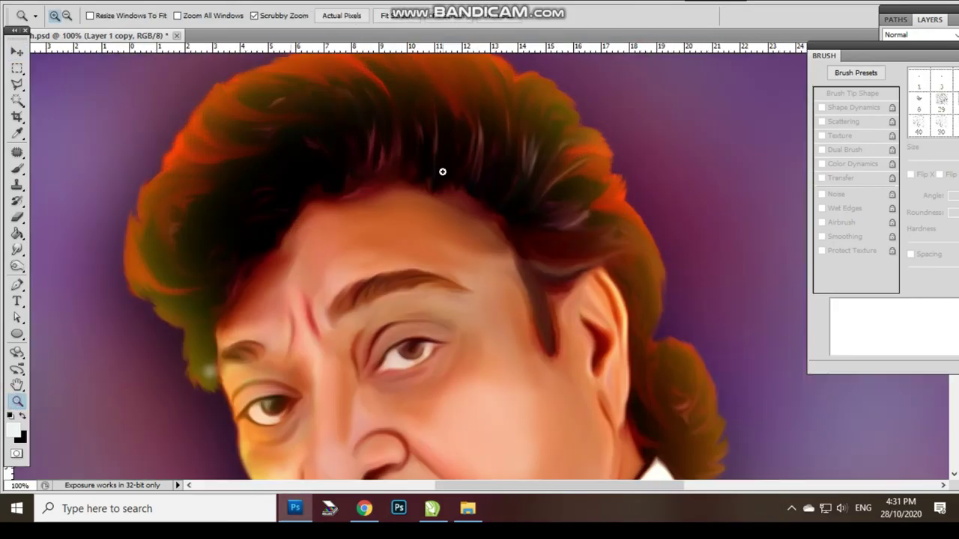
left_click(475, 252)
left_click(441, 369)
left_click(17, 249)
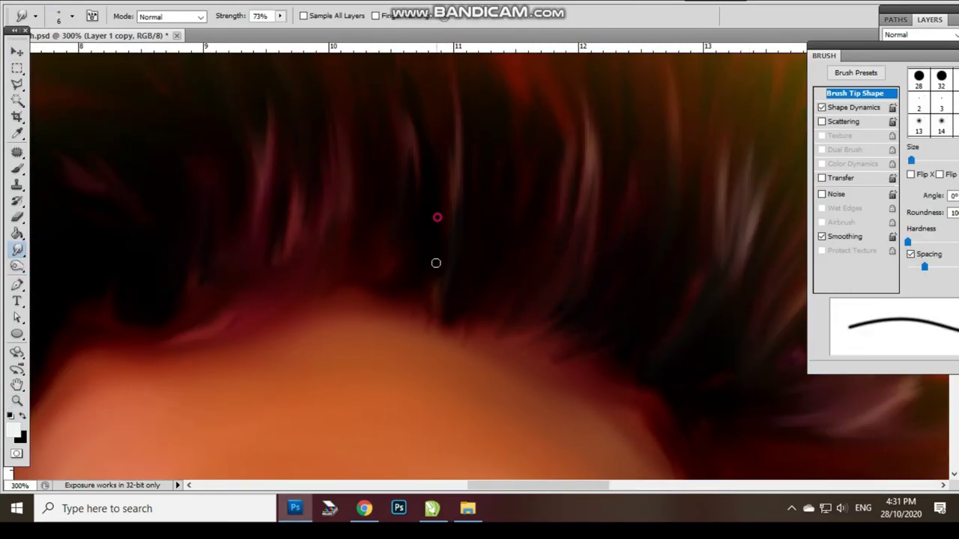
mouse_move(658, 344)
left_mouse_down()
mouse_move(452, 376)
mouse_move(490, 329)
mouse_move(712, 329)
mouse_move(383, 232)
mouse_move(349, 306)
mouse_move(439, 349)
mouse_move(417, 340)
mouse_move(471, 272)
mouse_move(469, 347)
mouse_move(426, 367)
left_mouse_up()
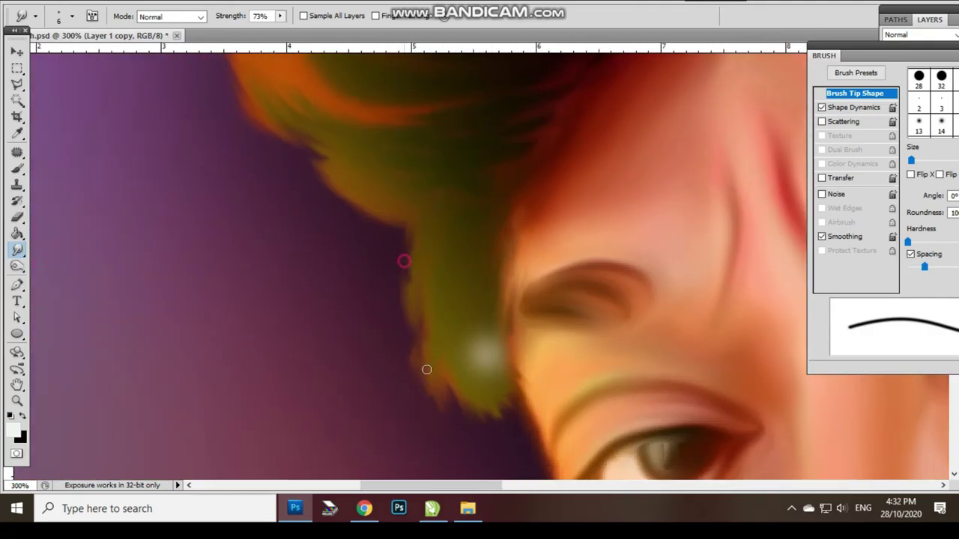
Step: Zoom to the forehead at 200% and smudge it with a larger brush
key("z")
left_click(404, 16)
left_click(424, 207)
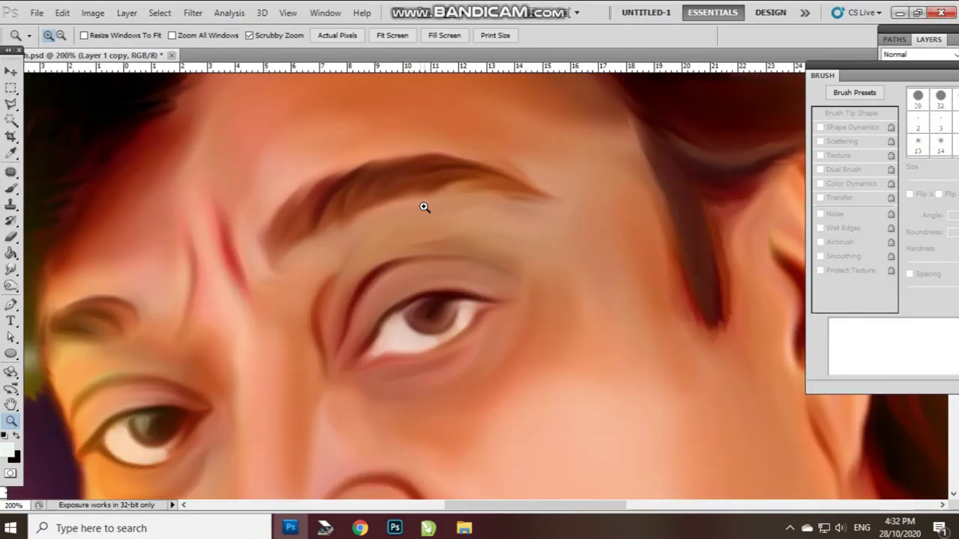
key("r")
key("bracketright")
key("bracketright")
key("bracketright")
mouse_move(424, 240)
left_mouse_down()
mouse_move(590, 215)
mouse_move(450, 150)
mouse_move(393, 209)
left_mouse_up()
Step: Smudge the skin around the eyes and nose across the face
key("z")
key("r")
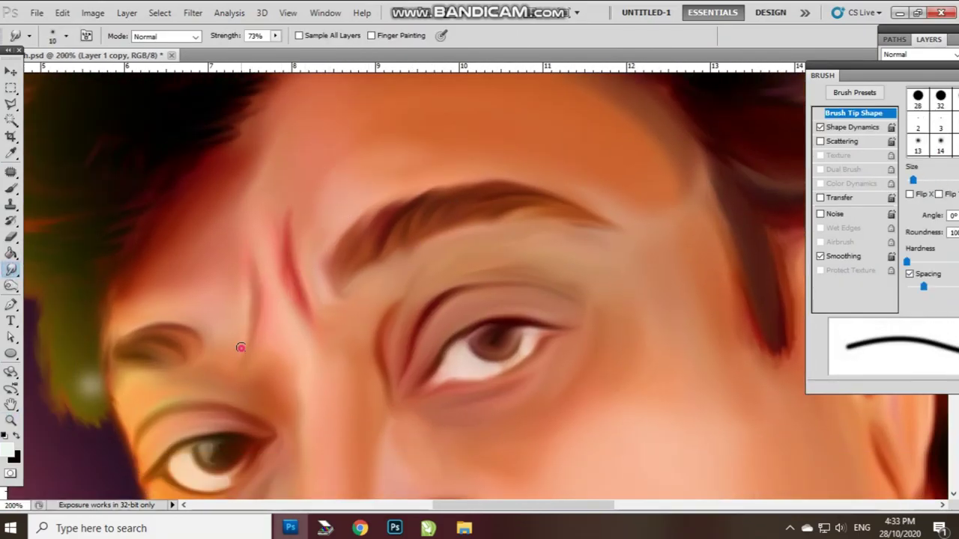
left_click_drag(241, 347, 272, 268)
mouse_move(379, 269)
left_mouse_down()
mouse_move(411, 229)
mouse_move(293, 349)
mouse_move(325, 374)
left_mouse_up()
Step: Zoom the face to 100% and smudge more of the hair strands
key("z")
key("ctrl+0")
key("ctrl+1")
key("r")
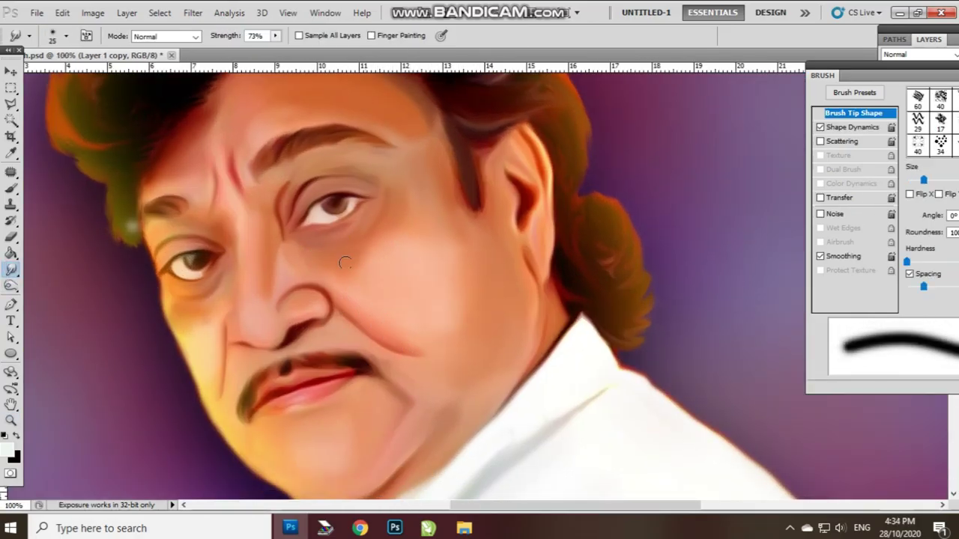
left_click_drag(262, 236, 264, 321)
Step: Smudge the chin and collar area, then scroll around to review the face
key("ctrl+space")
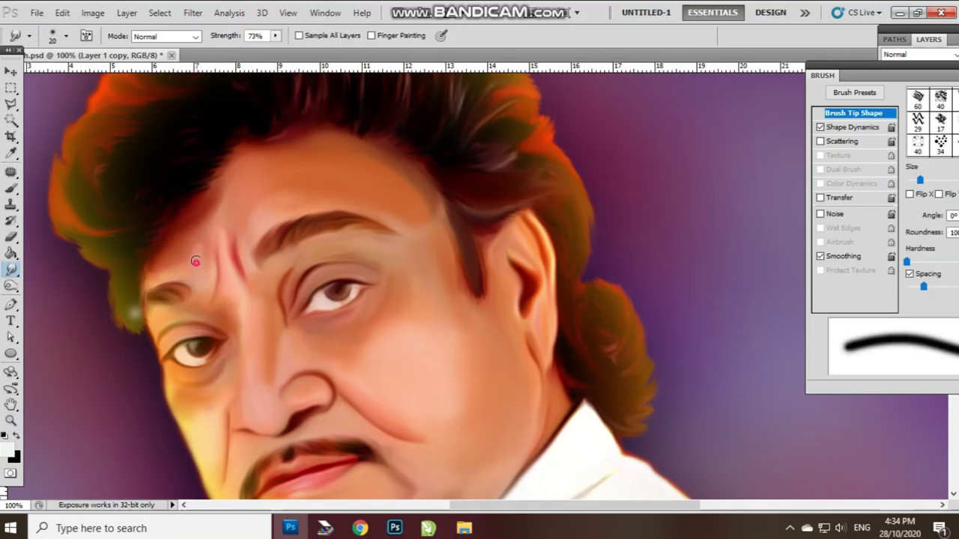
left_click_drag(257, 381, 277, 301)
left_click_drag(419, 369, 389, 332)
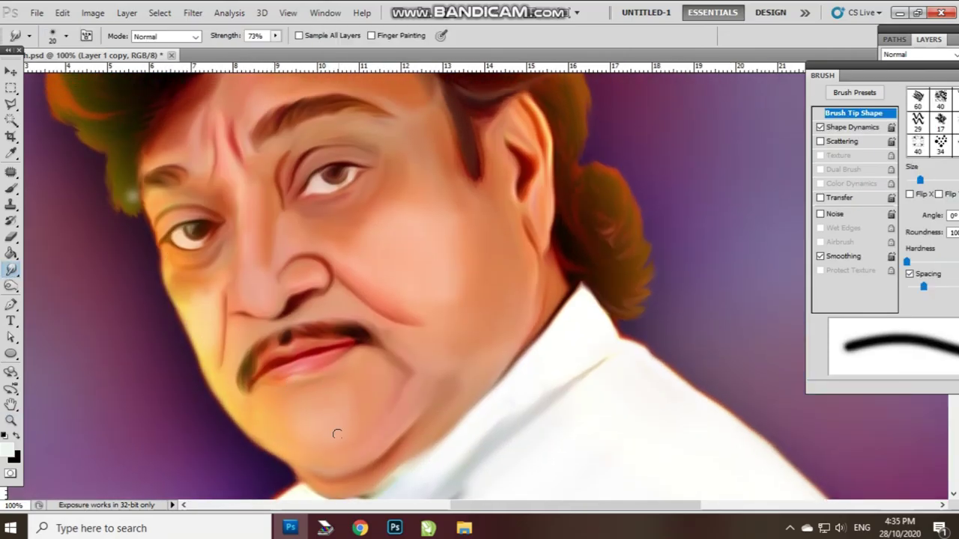
left_click_drag(362, 408, 358, 368)
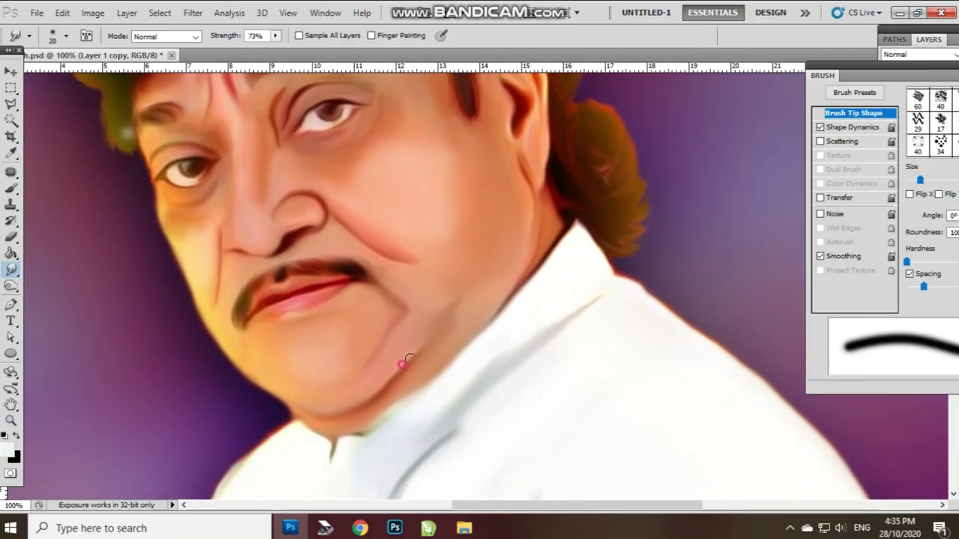
scroll(409, 360, "up", 2)
scroll(567, 306, "up", 2)
scroll(529, 385, "up", 1)
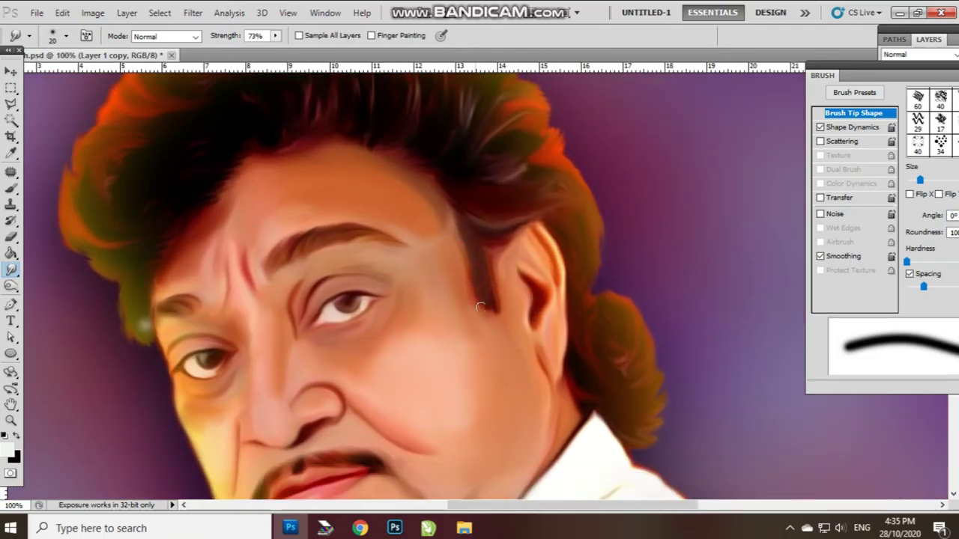
scroll(440, 230, "down", 1)
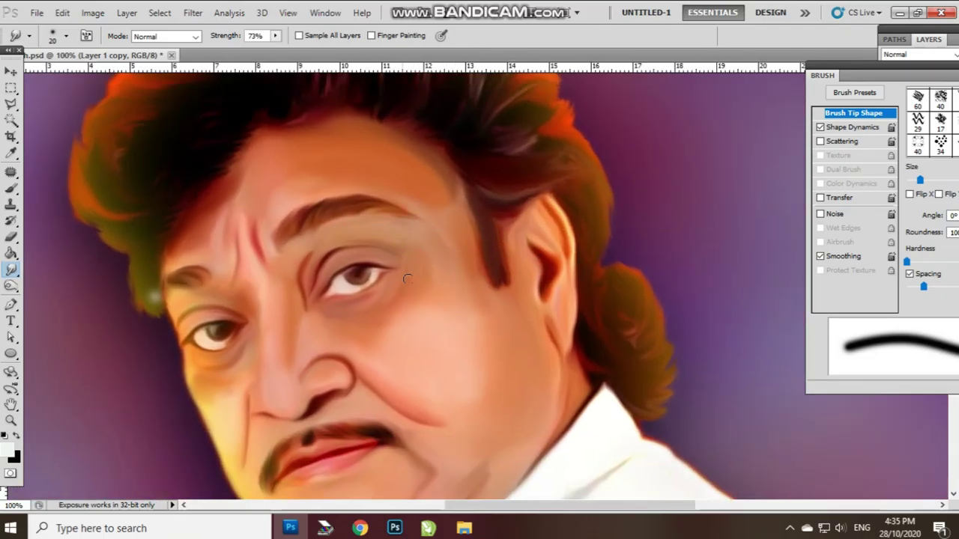
scroll(409, 283, "left", 4)
scroll(446, 329, "down", 1)
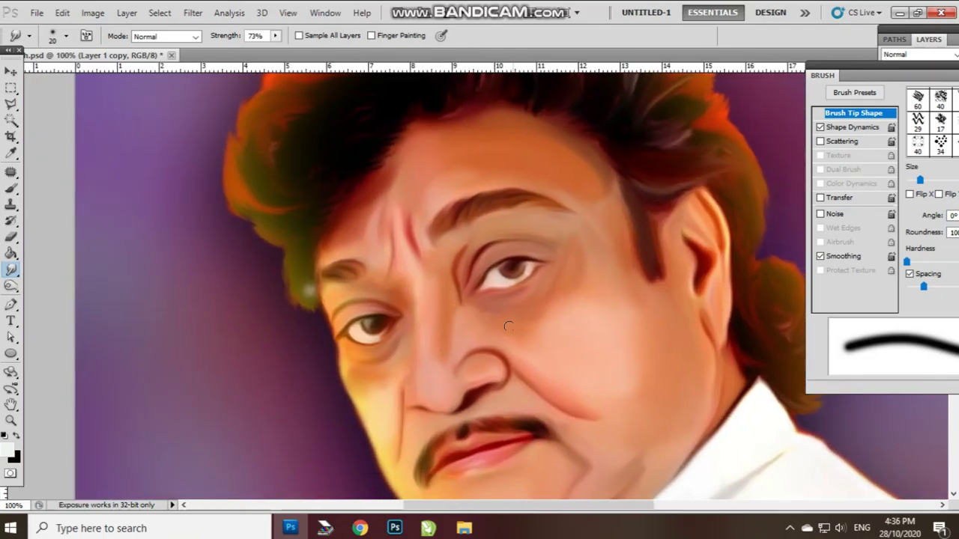
scroll(365, 299, "down", 1)
scroll(368, 319, "right", 1)
scroll(368, 319, "up", 2)
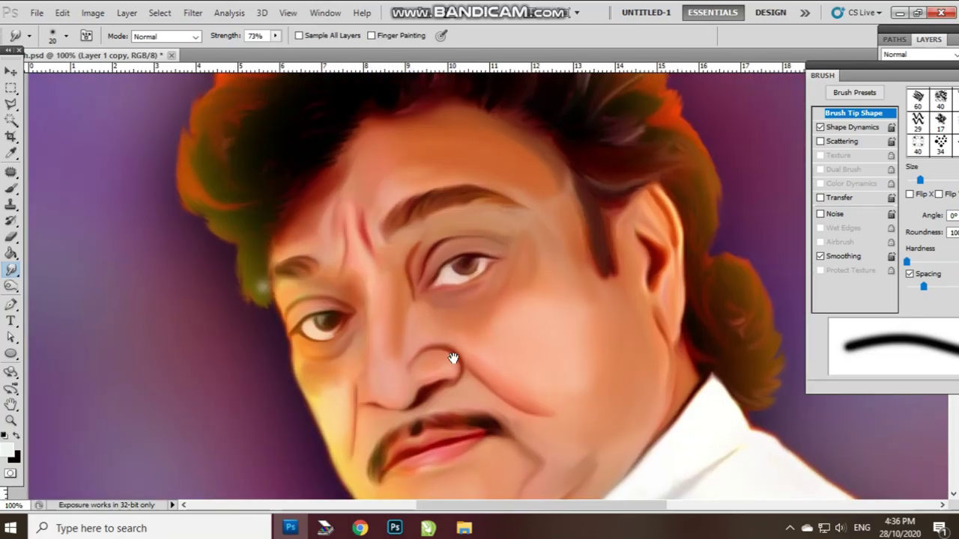
scroll(363, 225, "up", 1)
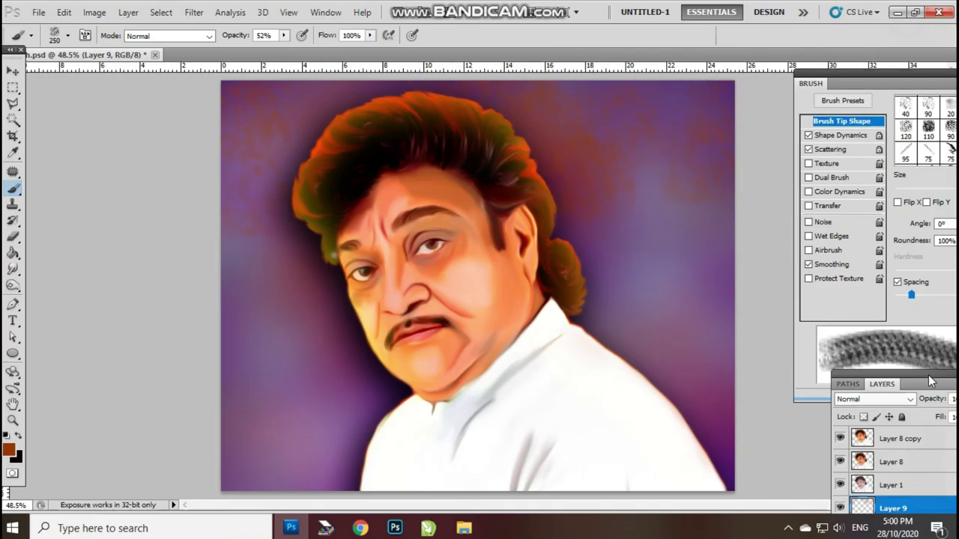
Step: Blur Layer 9's brown strokes with a Gaussian Blur of radius 10
mouse_move(929, 359)
left_mouse_down()
mouse_move(880, 218)
mouse_move(838, 155)
left_mouse_up()
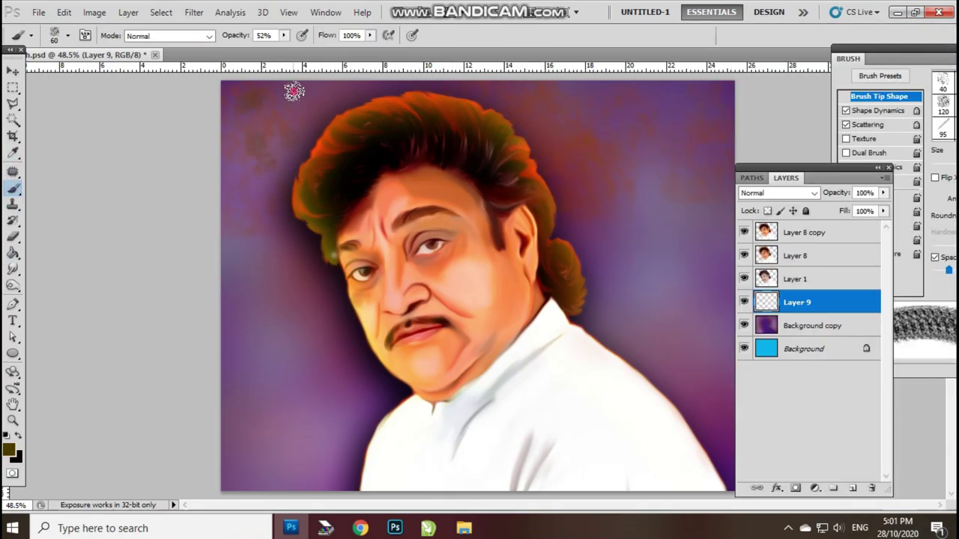
key("ctrl+alt+f")
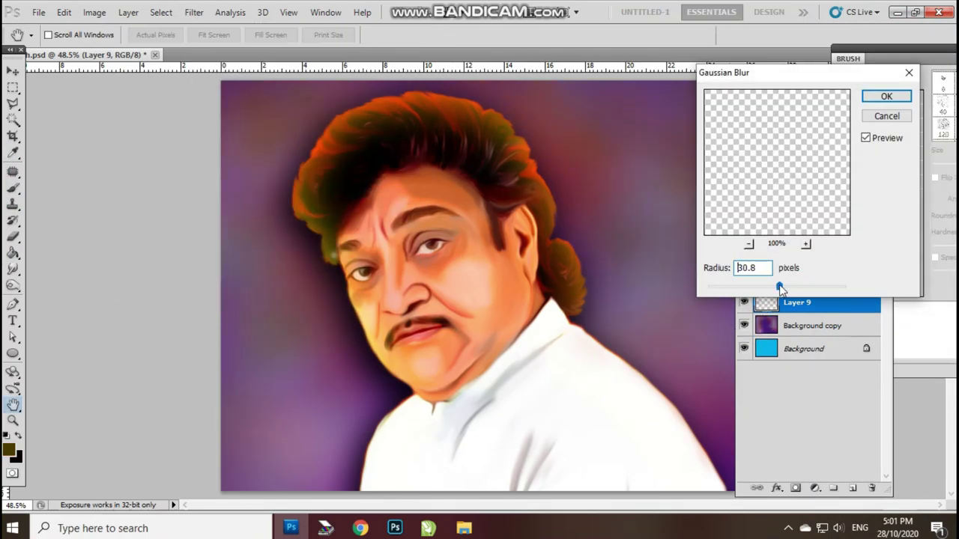
left_click_drag(780, 289, 869, 255)
key("Return")
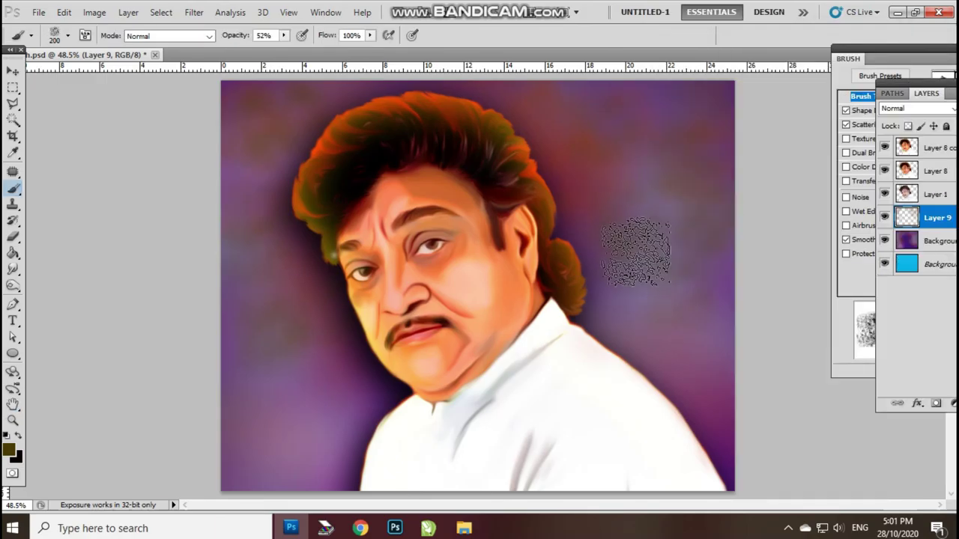
Step: Switch to the Move tool and scroll over the canvas to review the blurred background
key("v")
left_click(38, 12)
left_click(42, 38)
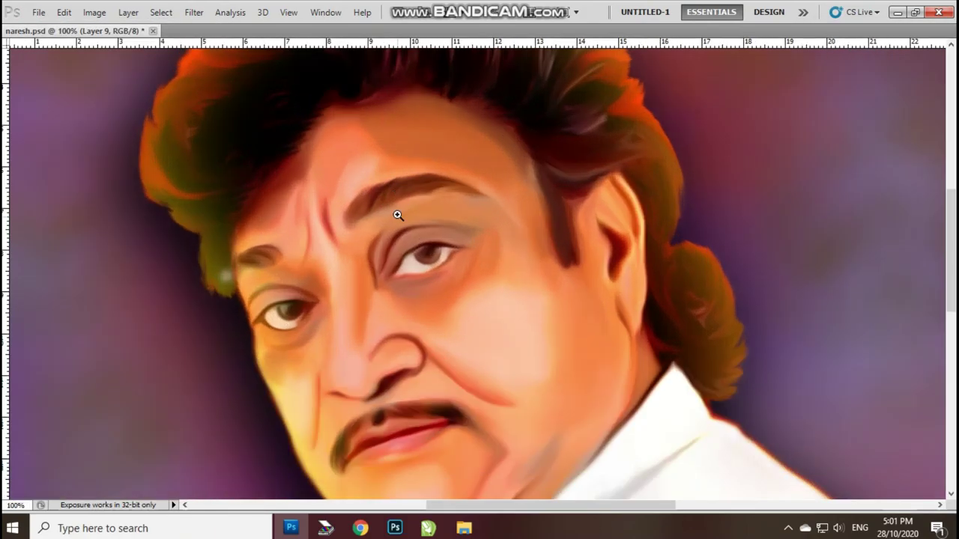
scroll(397, 224, "up", 3)
scroll(400, 225, "down", 3)
scroll(421, 188, "down", 5)
scroll(421, 186, "up", 3)
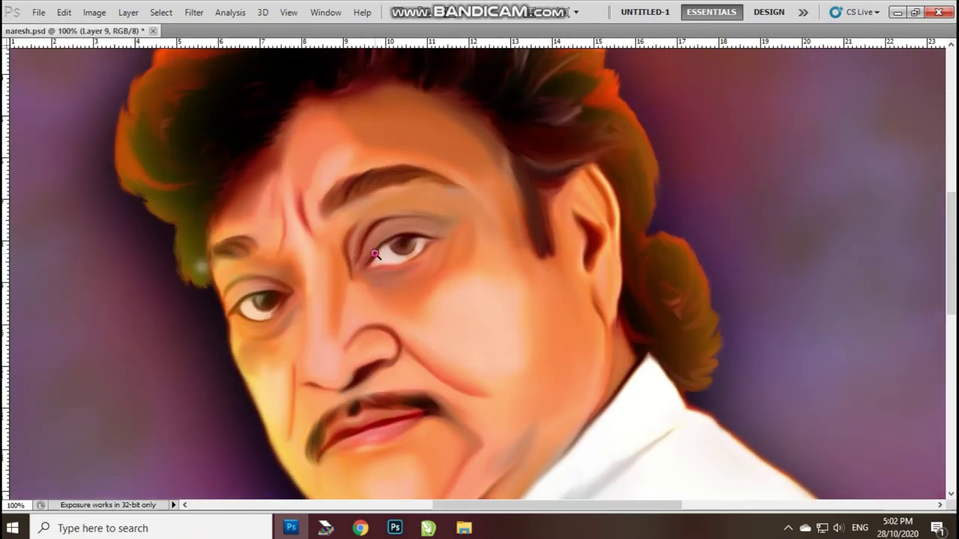
scroll(427, 300, "up", 5)
scroll(435, 367, "down", 5)
scroll(419, 310, "up", 1)
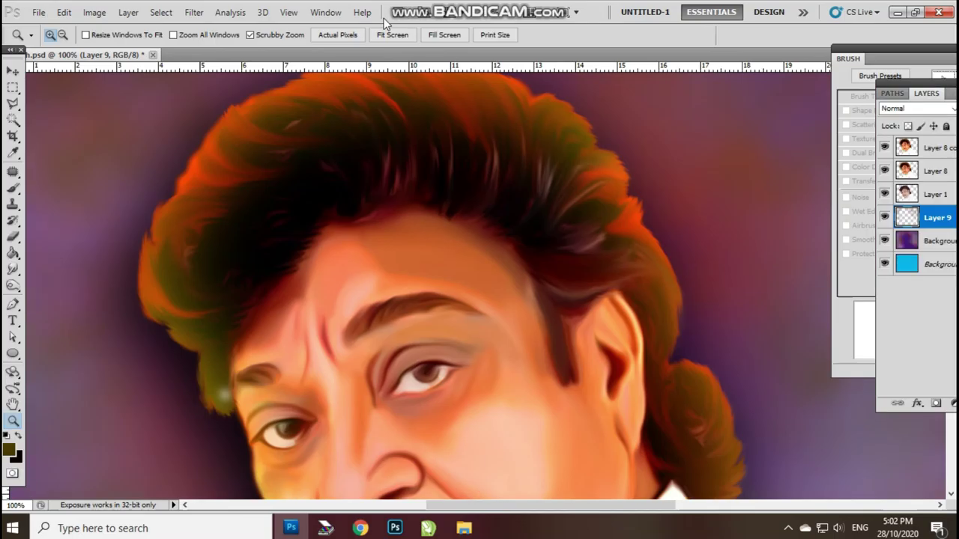